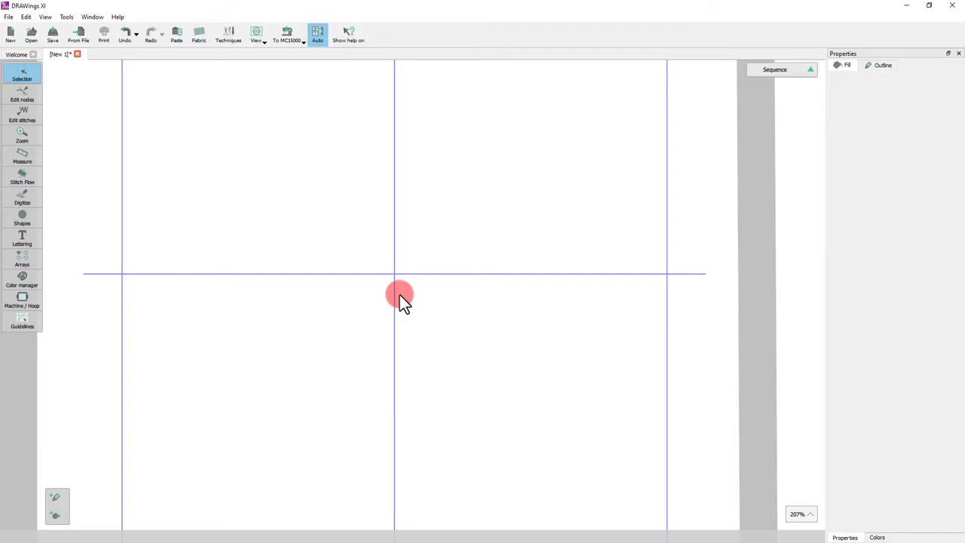
- Change the hoop of the Janome MC15000 machine to SQ14
{"action": "left_click", "coordinate": [301, 42]}
{"action": "left_click", "coordinate": [289, 56]}
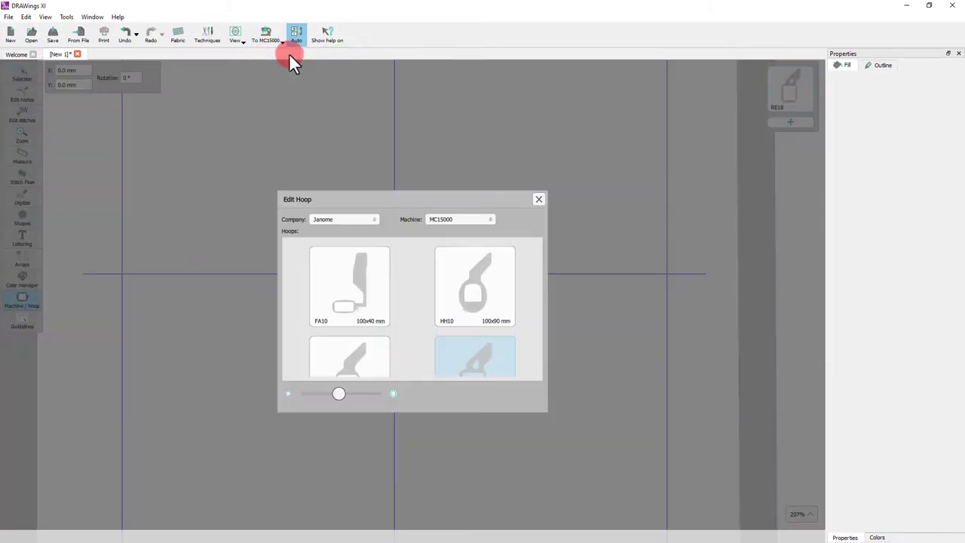
{"action": "left_click", "coordinate": [344, 348]}
{"action": "left_click", "coordinate": [32, 68]}
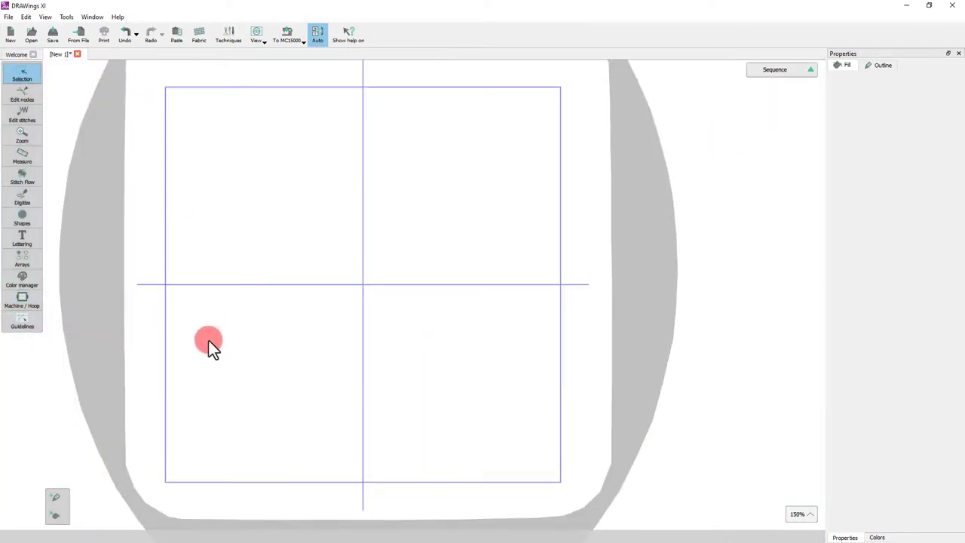
- Draw a gently wavy open outline about 168 mm wide across the middle of the hoop with the Outline shape tool
{"action": "mouse_move", "coordinate": [25, 228]}
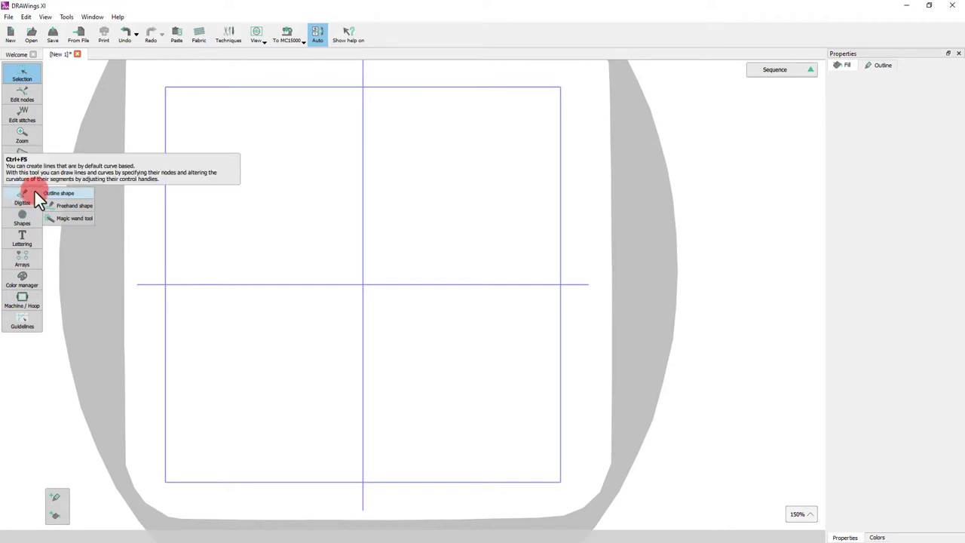
{"action": "left_click", "coordinate": [48, 191]}
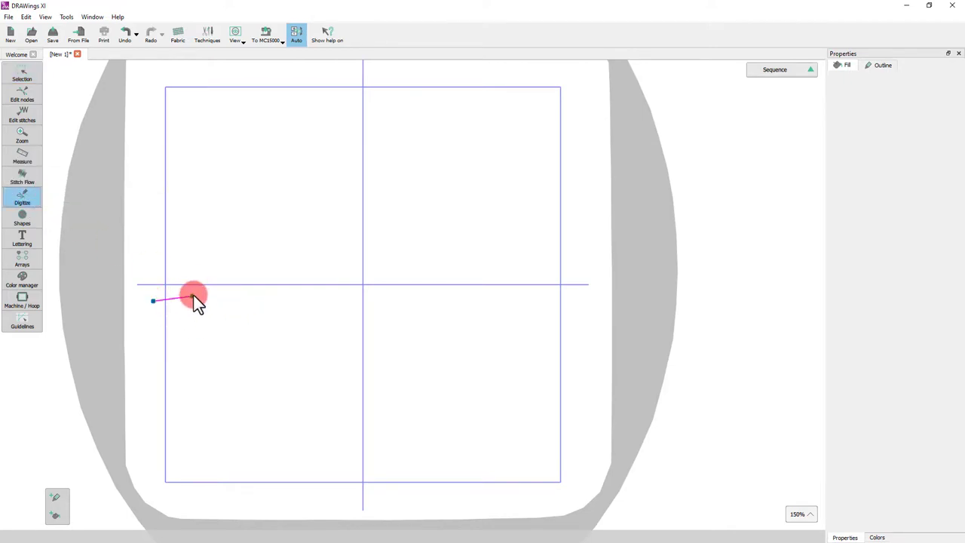
{"action": "left_click", "coordinate": [238, 290]}
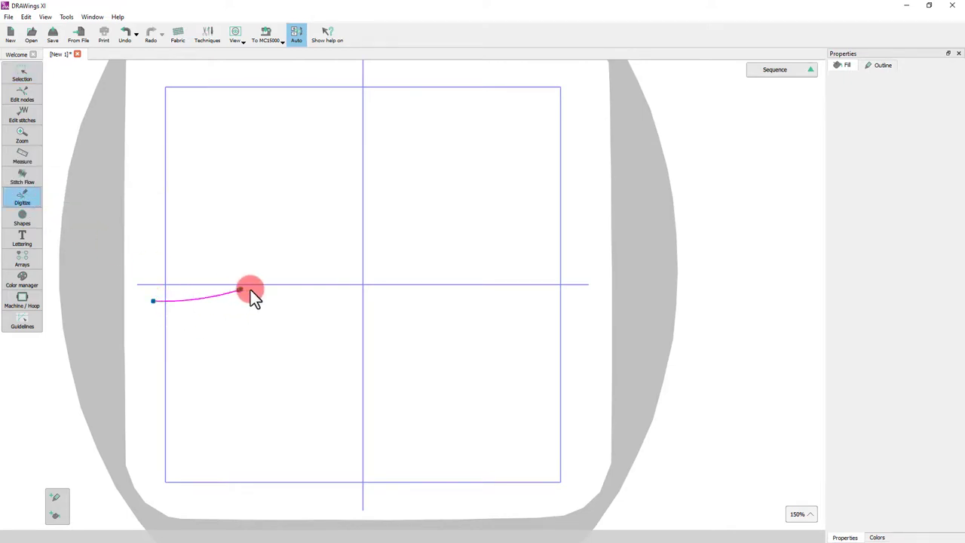
{"action": "left_click", "coordinate": [363, 319]}
{"action": "left_click", "coordinate": [502, 320]}
{"action": "double_click", "coordinate": [625, 275]}
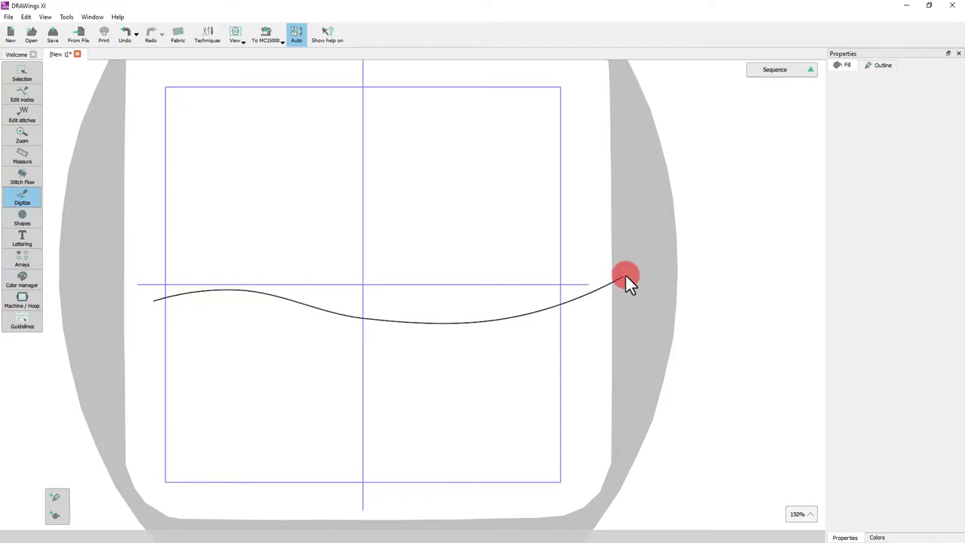
- Delete the wavy line's node between the centre and the right end to simplify the curve
{"action": "left_click", "coordinate": [22, 94]}
{"action": "scroll", "coordinate": [480, 365], "scroll_direction": "up", "scroll_amount": 2}
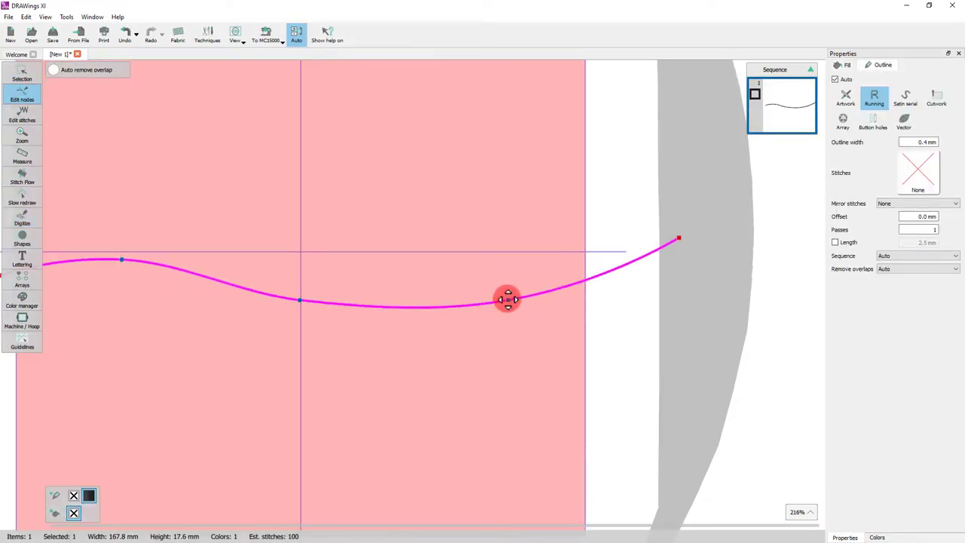
{"action": "left_click", "coordinate": [508, 300]}
{"action": "key", "text": "Delete"}
- Move the wavy line's crest and trough nodes to form a shallower, smoother wave about 11.7 mm high
{"action": "scroll", "coordinate": [224, 298], "scroll_direction": "down", "scroll_amount": 3}
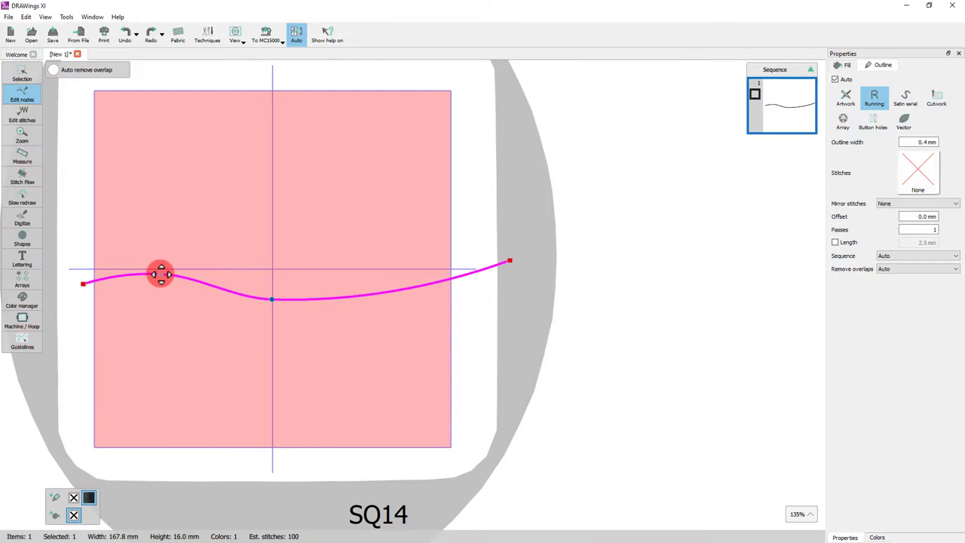
{"action": "left_click_drag", "start_coordinate": [161, 273], "coordinate": [143, 264]}
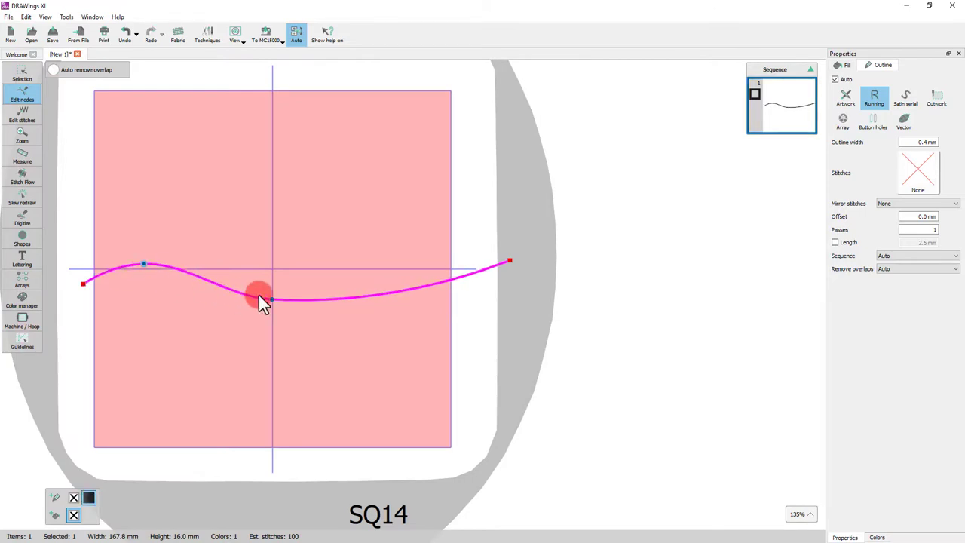
{"action": "left_click_drag", "start_coordinate": [267, 300], "coordinate": [307, 300]}
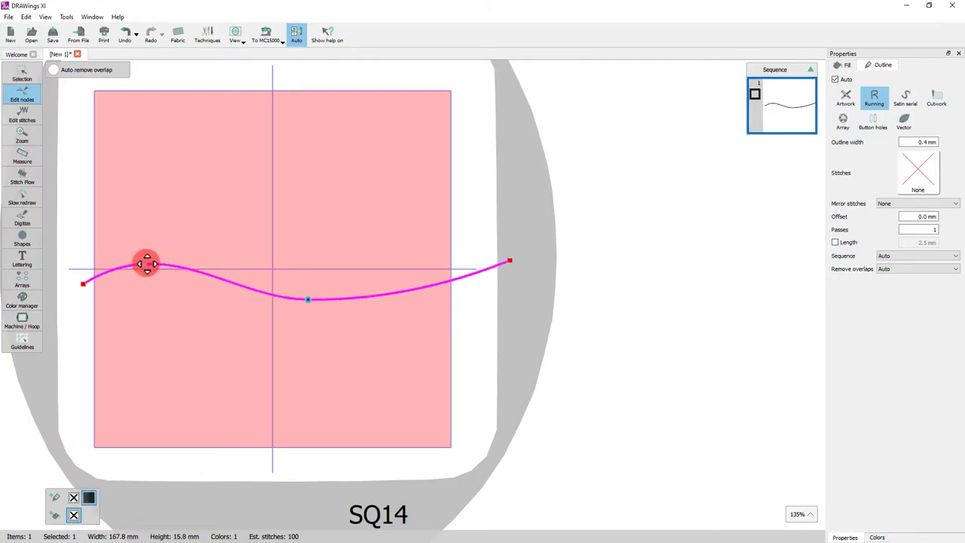
{"action": "left_click_drag", "start_coordinate": [147, 263], "coordinate": [176, 263]}
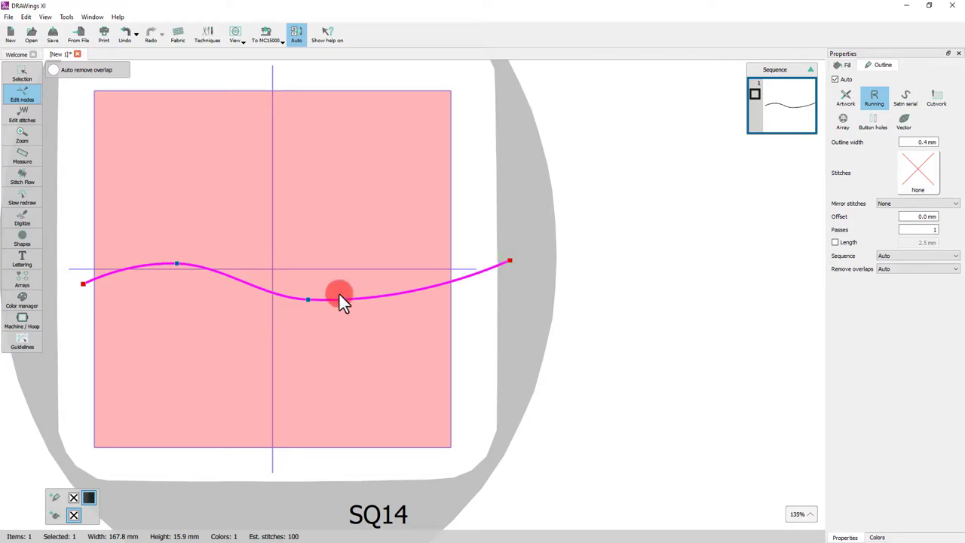
{"action": "left_click_drag", "start_coordinate": [340, 295], "coordinate": [332, 289]}
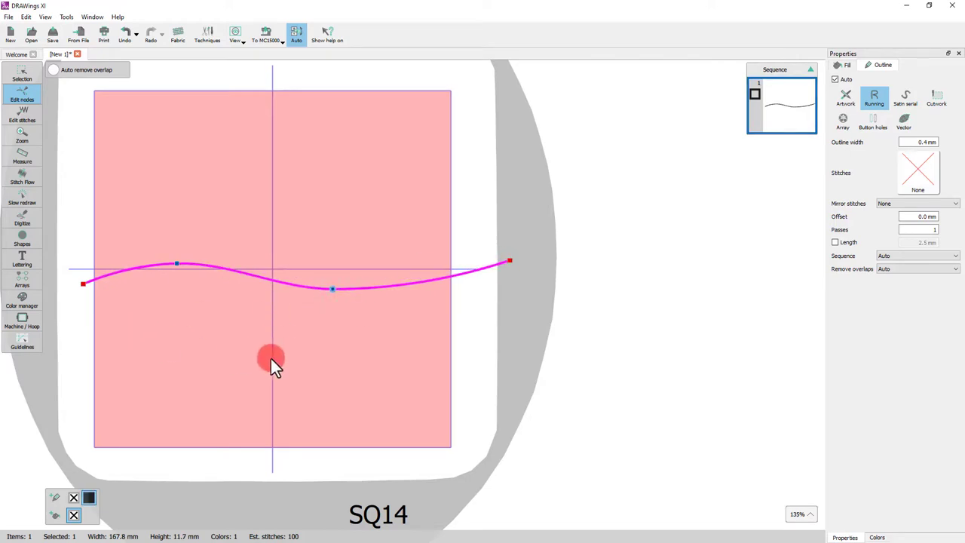
- Centre the wavy line in the hoop at X 0 mm and Y 0 mm
{"action": "left_click", "coordinate": [43, 69]}
{"action": "type", "text": "0"}
{"action": "key", "text": "Tab"}
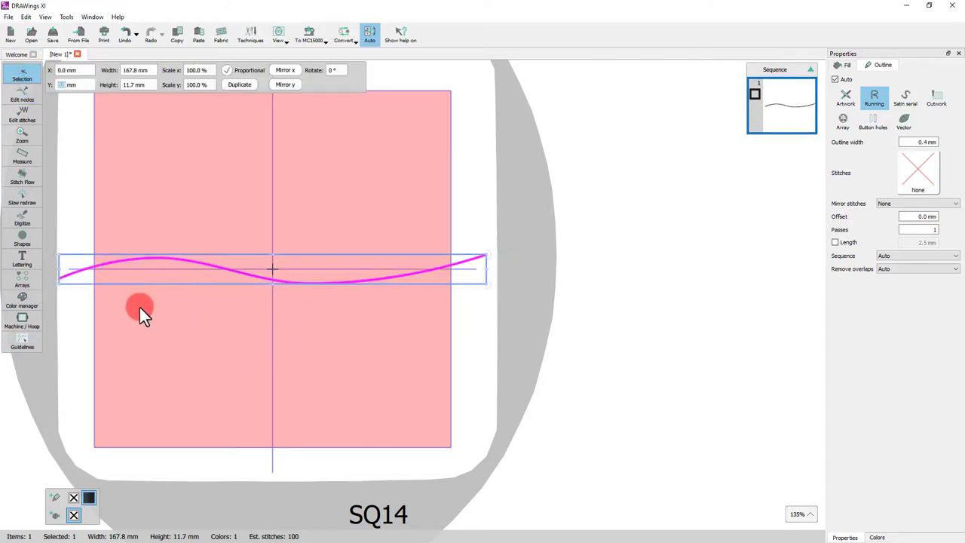
- Create an array of the wavy line with 1 horizontal copy and 20 vertical copies
{"action": "left_click", "coordinate": [21, 279]}
{"action": "left_click", "coordinate": [59, 278]}
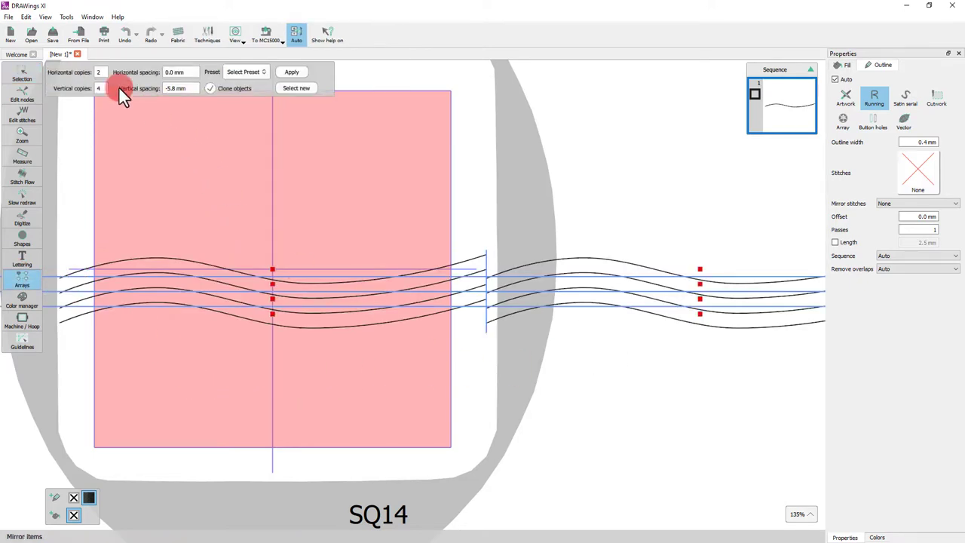
{"action": "left_click", "coordinate": [66, 70]}
{"action": "type", "text": "1"}
{"action": "left_click", "coordinate": [68, 89]}
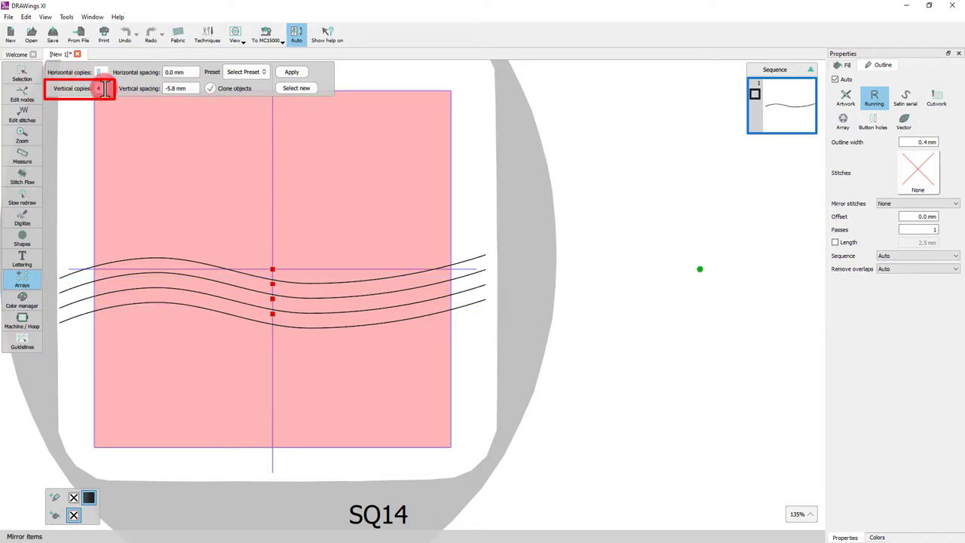
{"action": "key", "text": "BackSpace"}
{"action": "type", "text": "20"}
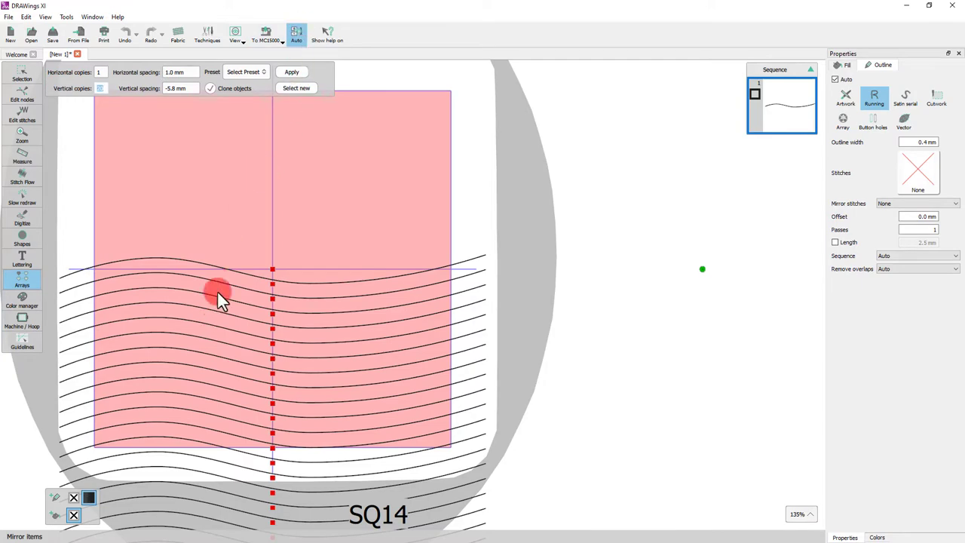
- Tighten the array's vertical spacing to -7.7 mm and apply it with cloned objects
{"action": "scroll", "coordinate": [218, 293], "scroll_direction": "up", "scroll_amount": 2}
{"action": "scroll", "coordinate": [244, 243], "scroll_direction": "up", "scroll_amount": 1}
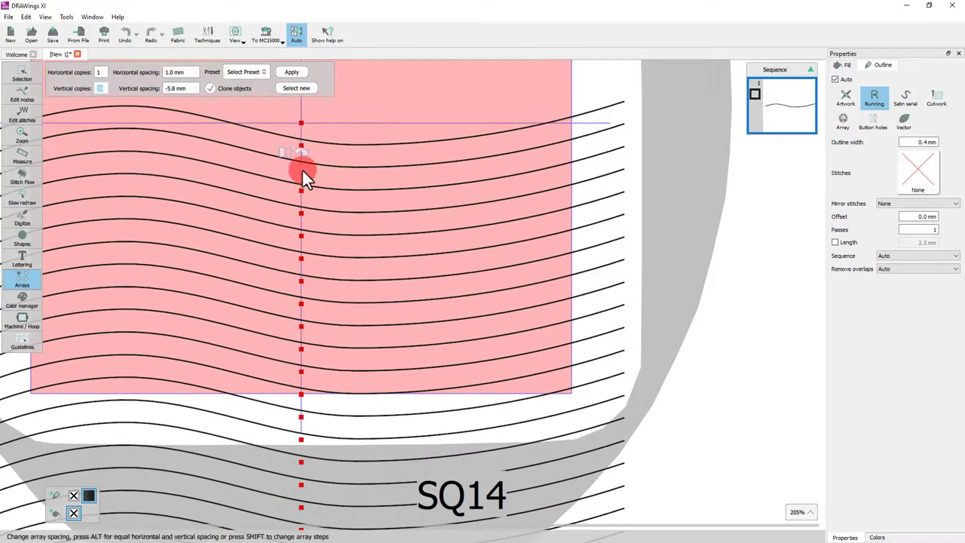
{"action": "left_click_drag", "start_coordinate": [301, 171], "coordinate": [310, 152]}
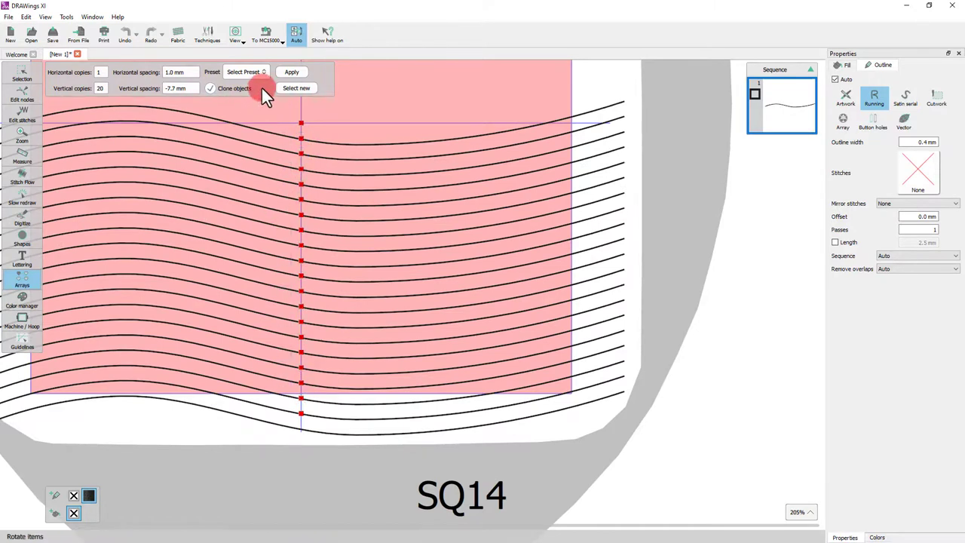
{"action": "left_click", "coordinate": [231, 93]}
{"action": "left_click", "coordinate": [292, 73]}
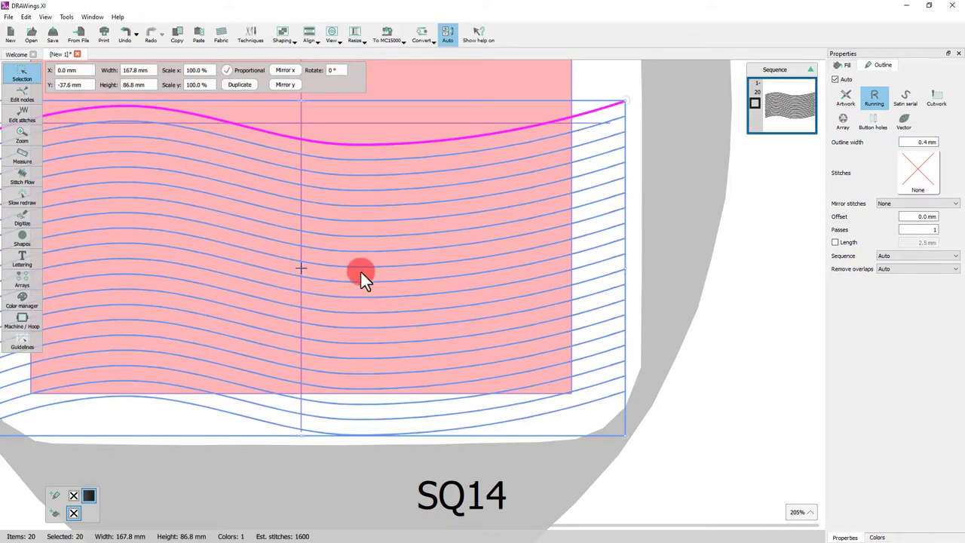
- Reshape all cloned waves by moving the top line's crest node slightly and its trough node further right
{"action": "scroll", "coordinate": [318, 257], "scroll_direction": "down", "scroll_amount": 3}
{"action": "scroll", "coordinate": [209, 302], "scroll_direction": "up", "scroll_amount": 1}
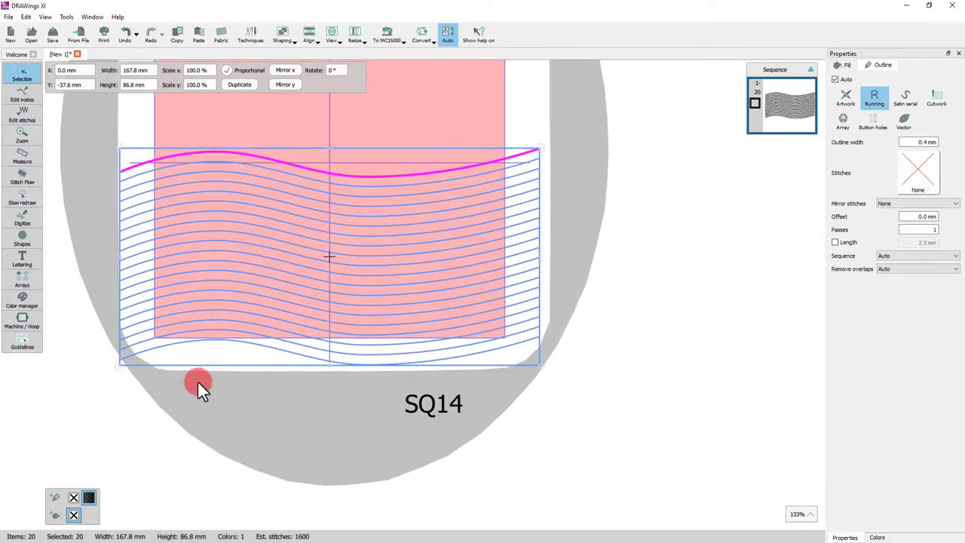
{"action": "left_click", "coordinate": [215, 423]}
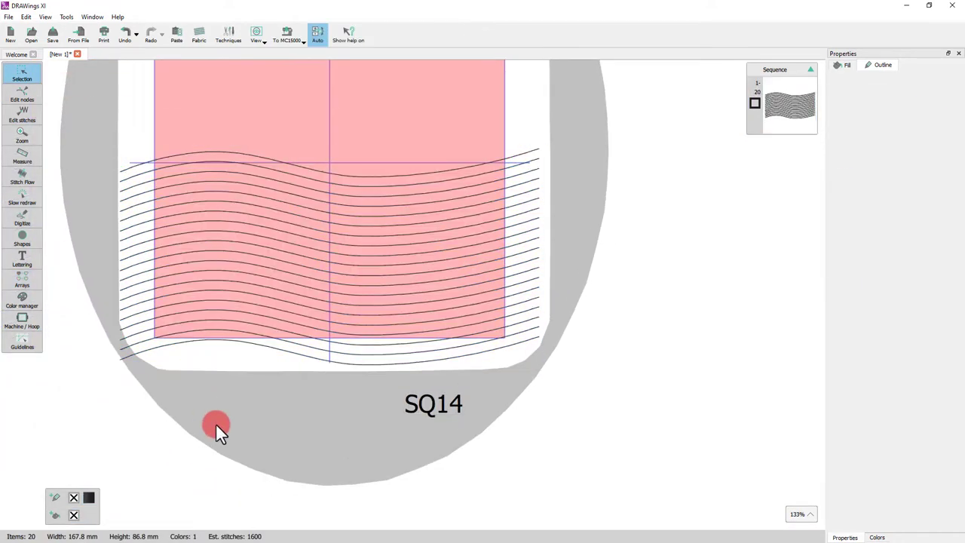
{"action": "left_click", "coordinate": [21, 101]}
{"action": "left_click", "coordinate": [156, 252]}
{"action": "scroll", "coordinate": [189, 181], "scroll_direction": "up", "scroll_amount": 2}
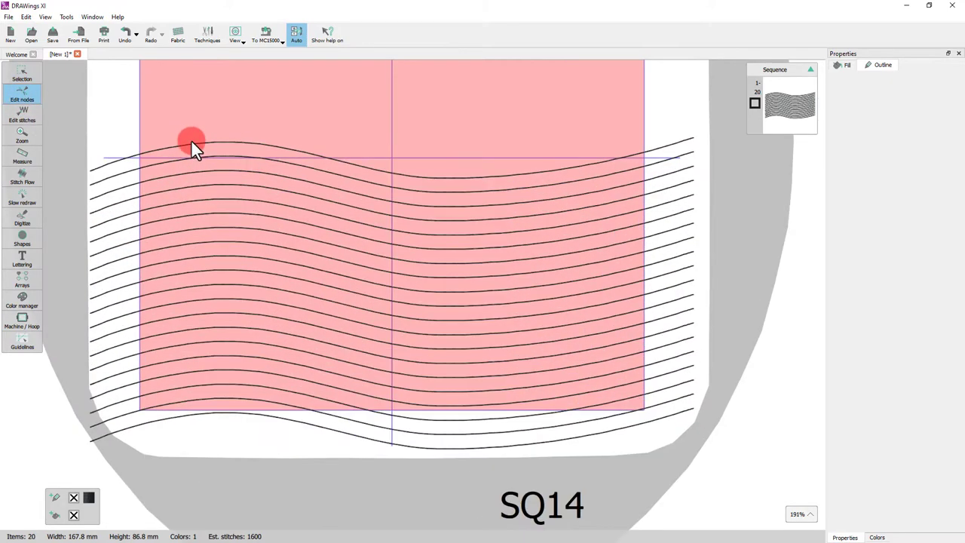
{"action": "left_click", "coordinate": [190, 141]}
{"action": "left_click_drag", "start_coordinate": [224, 145], "coordinate": [203, 139]}
{"action": "left_click", "coordinate": [146, 249]}
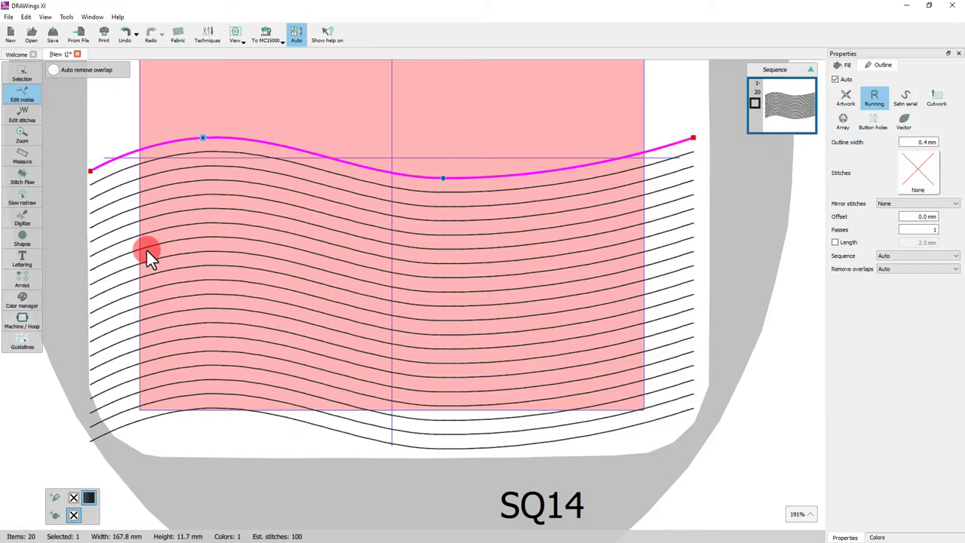
{"action": "left_click_drag", "start_coordinate": [442, 177], "coordinate": [479, 178]}
{"action": "left_click", "coordinate": [22, 73]}
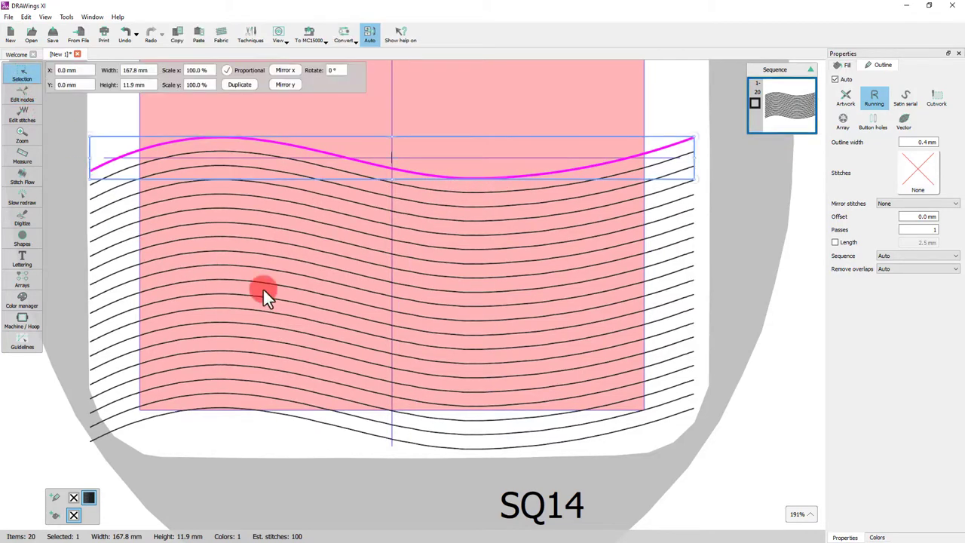
- Select all the wavy lines and convert them to one redwork object
{"action": "scroll", "coordinate": [273, 292], "scroll_direction": "down", "scroll_amount": 3}
{"action": "left_click", "coordinate": [487, 407]}
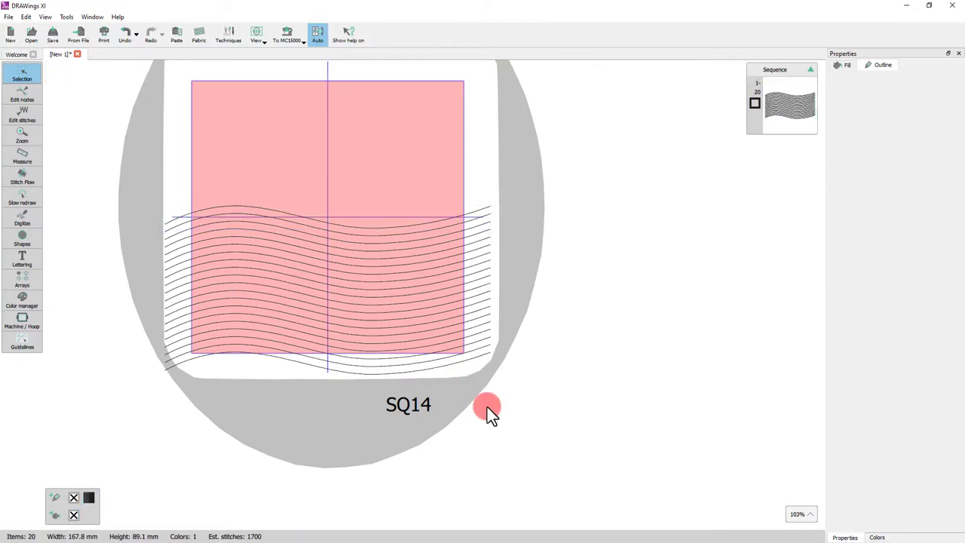
{"action": "scroll", "coordinate": [369, 411], "scroll_direction": "up", "scroll_amount": 1}
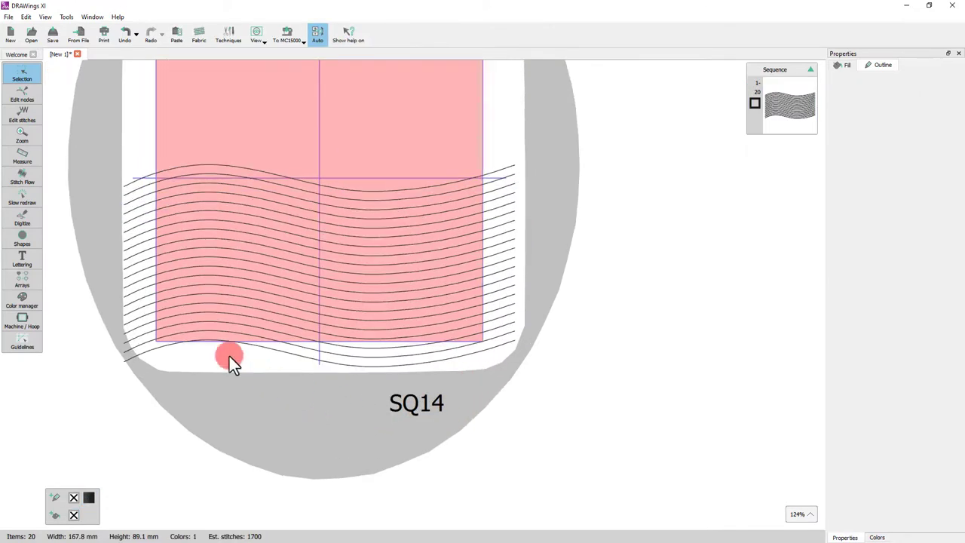
{"action": "left_click_drag", "start_coordinate": [89, 124], "coordinate": [536, 396]}
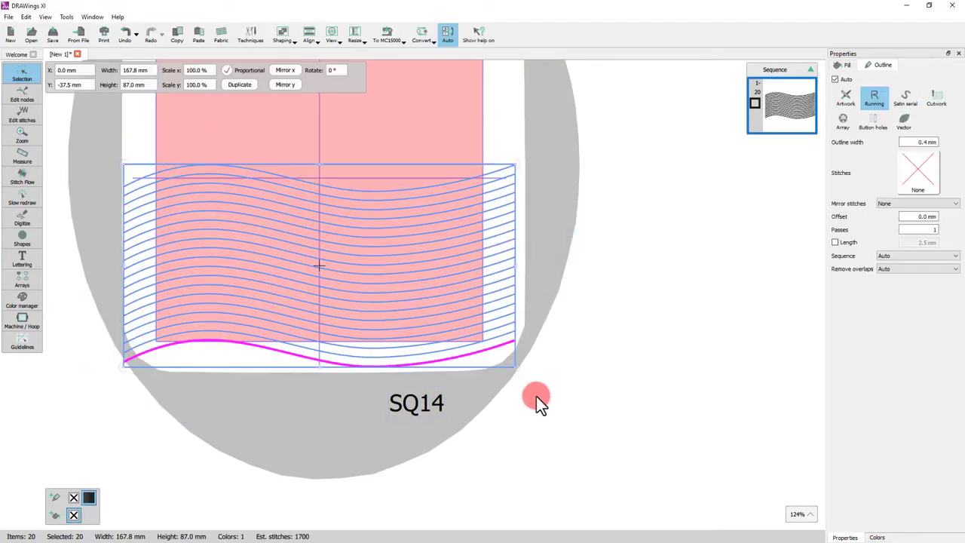
{"action": "right_click", "coordinate": [354, 272]}
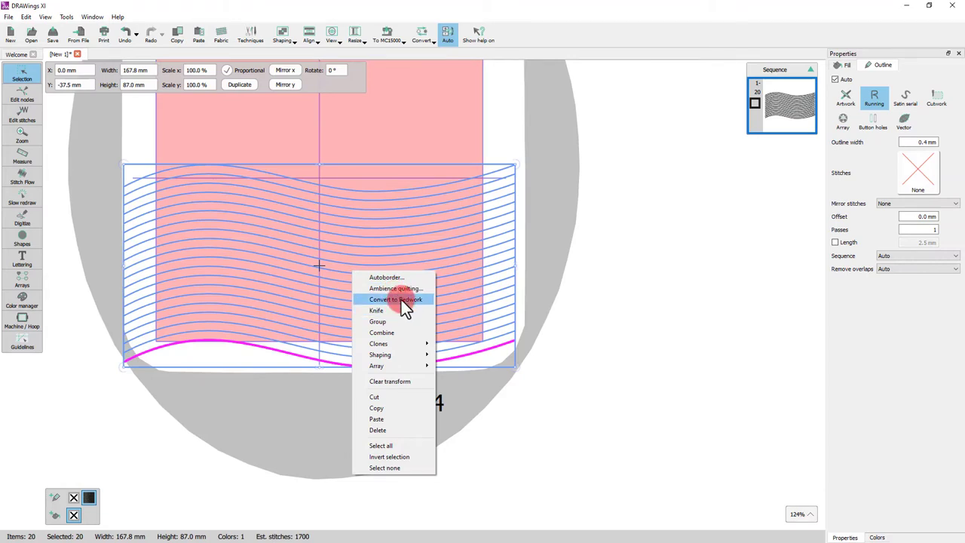
{"action": "left_click", "coordinate": [401, 300]}
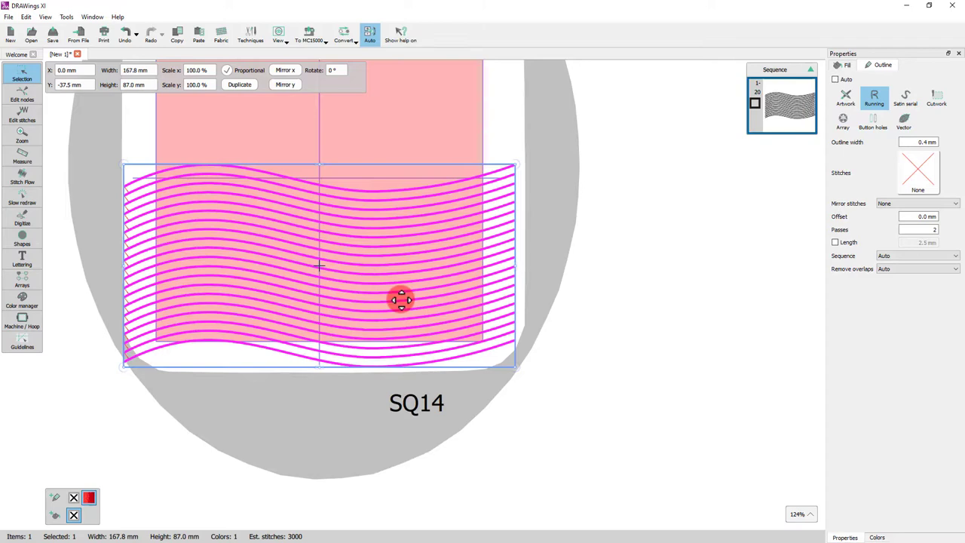
{"action": "left_click", "coordinate": [292, 390]}
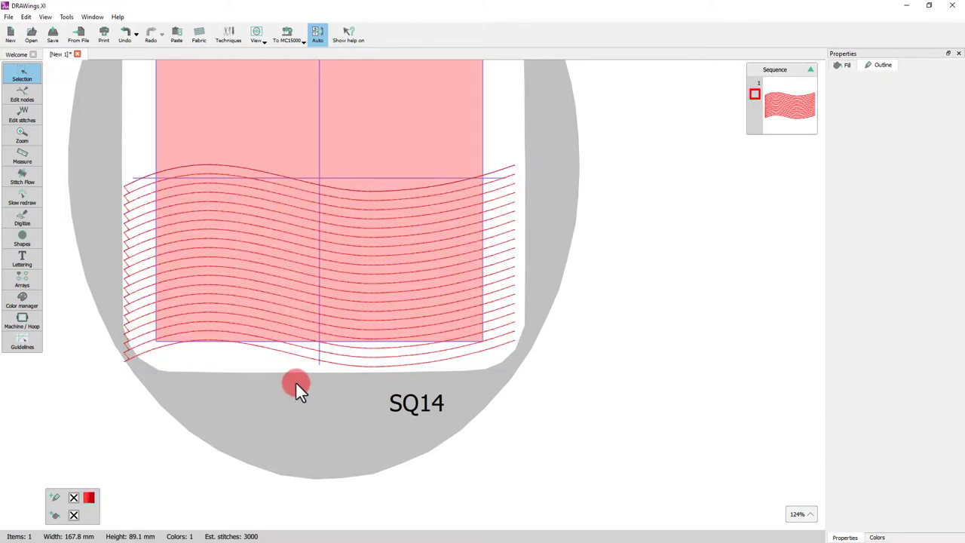
- Draw a rectangle about 137 by 68 mm over the wave pattern in the lower half of the hoop and remove its fill
{"action": "scroll", "coordinate": [296, 381], "scroll_direction": "up", "scroll_amount": 3}
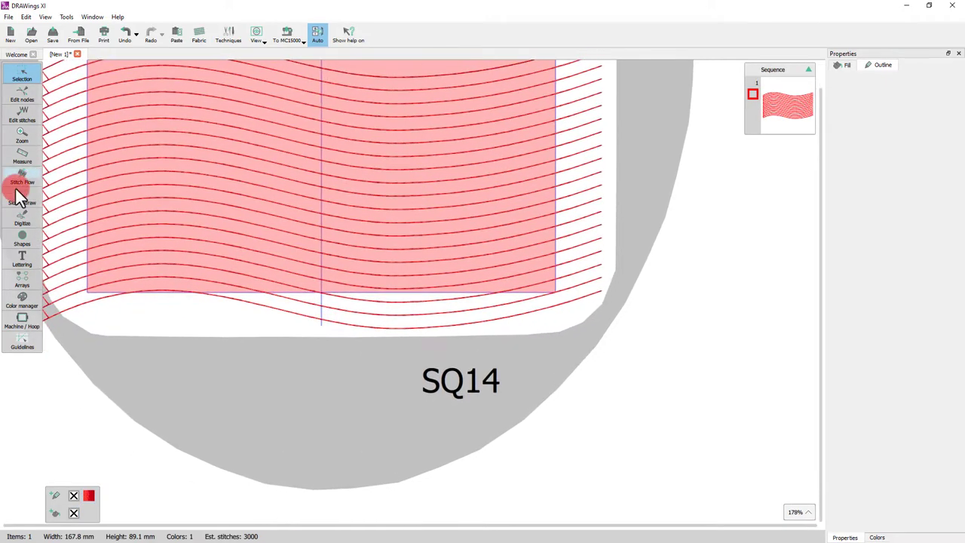
{"action": "left_click", "coordinate": [23, 236]}
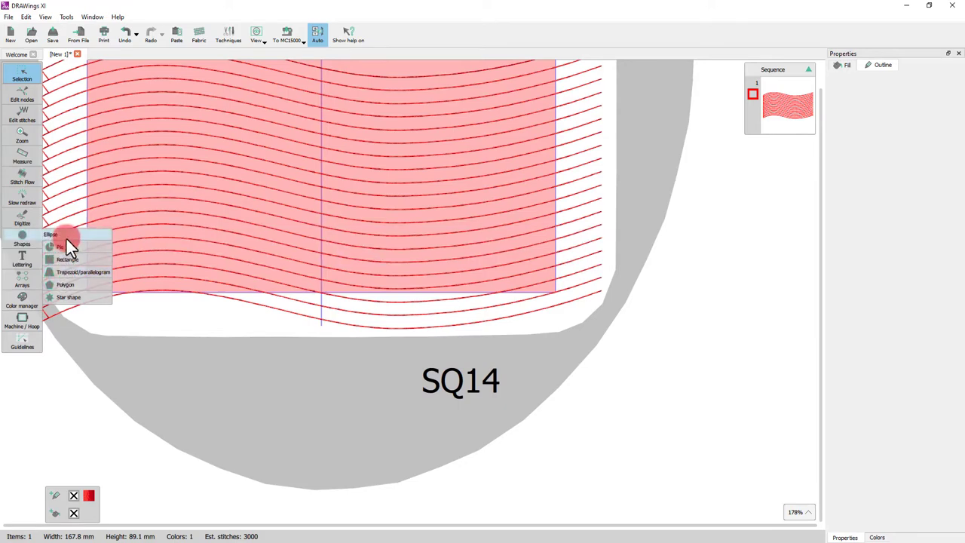
{"action": "left_click", "coordinate": [71, 258]}
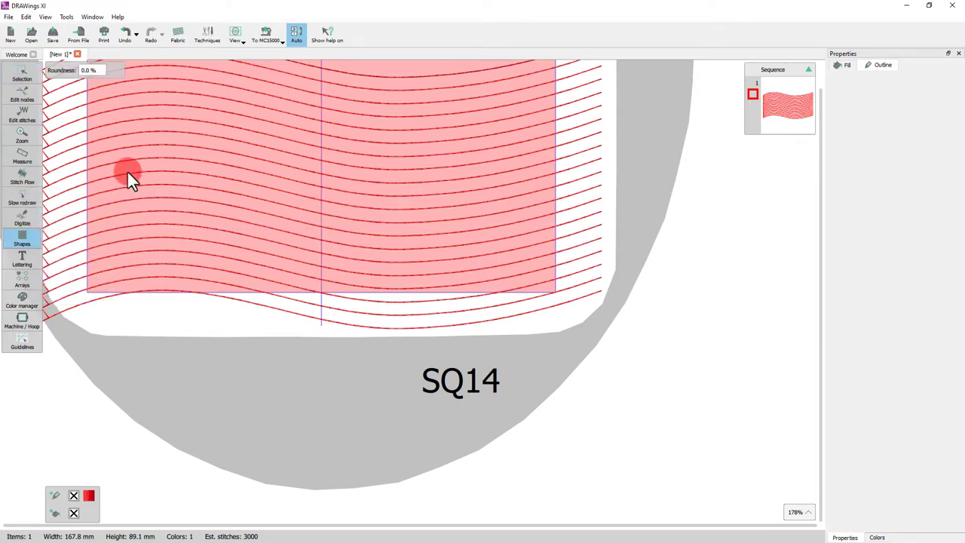
{"action": "scroll", "coordinate": [127, 169], "scroll_direction": "down", "scroll_amount": 2}
{"action": "left_click_drag", "start_coordinate": [149, 248], "coordinate": [473, 329]}
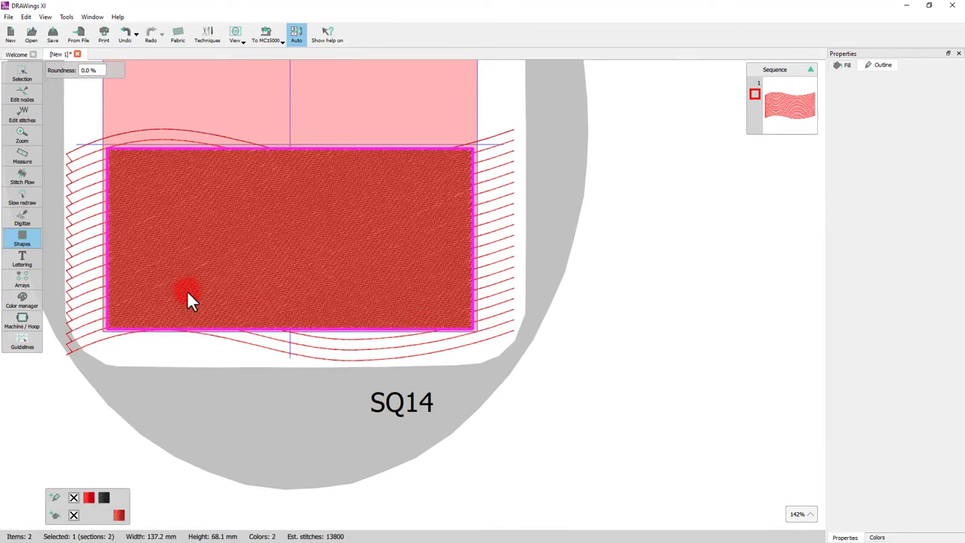
{"action": "left_click", "coordinate": [73, 515]}
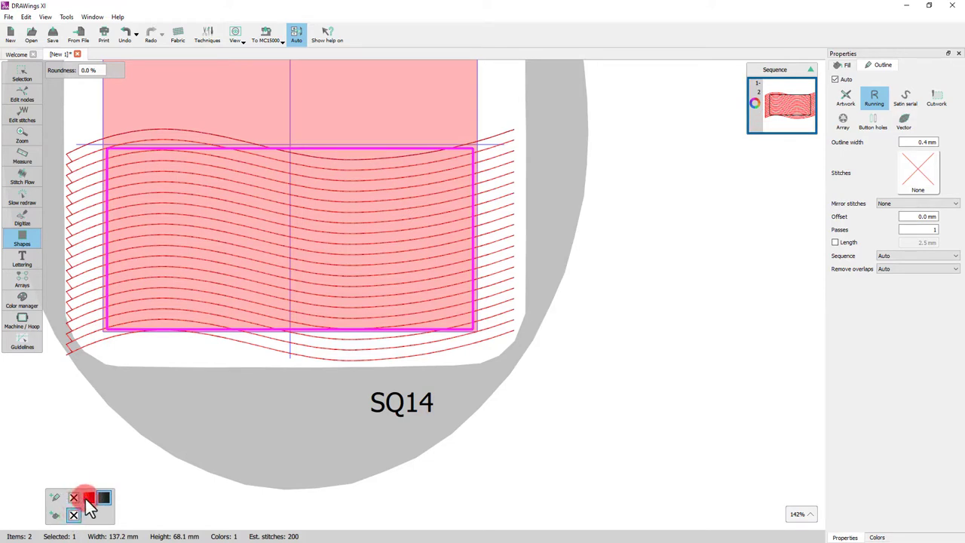
- Set the rectangle's outline color to red, select it with the redwork waves, and crop the waves to the rectangle's boundary
{"action": "left_click", "coordinate": [88, 497]}
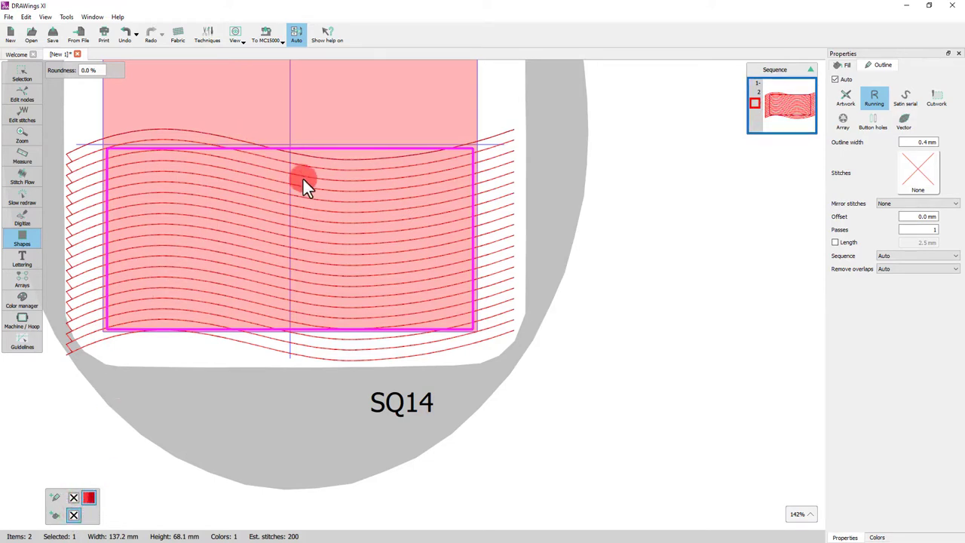
{"action": "scroll", "coordinate": [359, 223], "scroll_direction": "down", "scroll_amount": 2}
{"action": "left_click", "coordinate": [10, 80]}
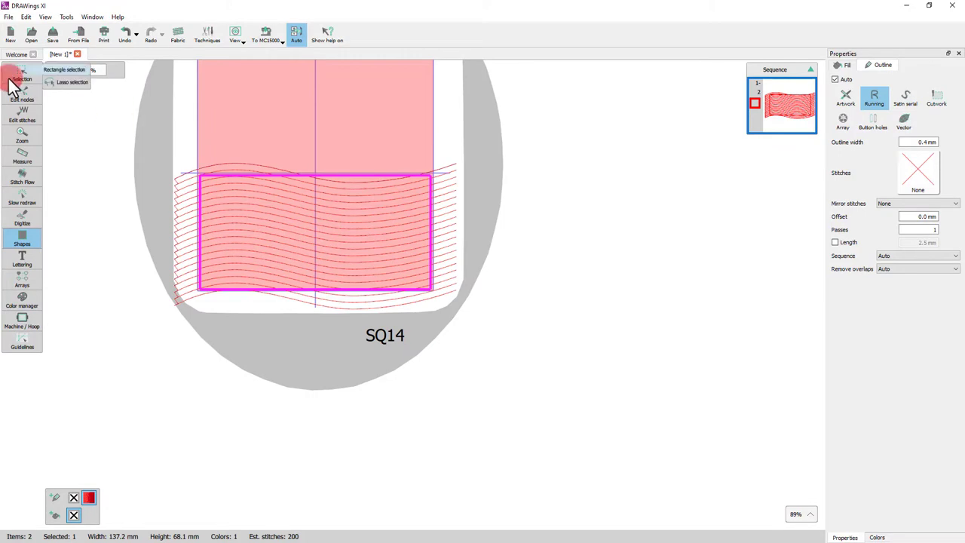
{"action": "left_click", "coordinate": [126, 164]}
{"action": "left_click_drag", "start_coordinate": [129, 136], "coordinate": [481, 360]}
{"action": "scroll", "coordinate": [281, 213], "scroll_direction": "up", "scroll_amount": 2}
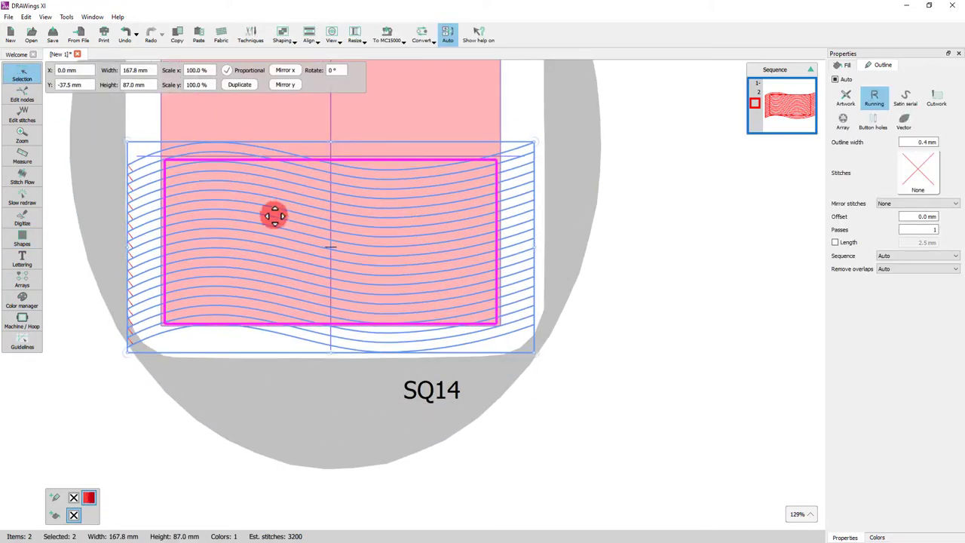
{"action": "right_click", "coordinate": [175, 161]}
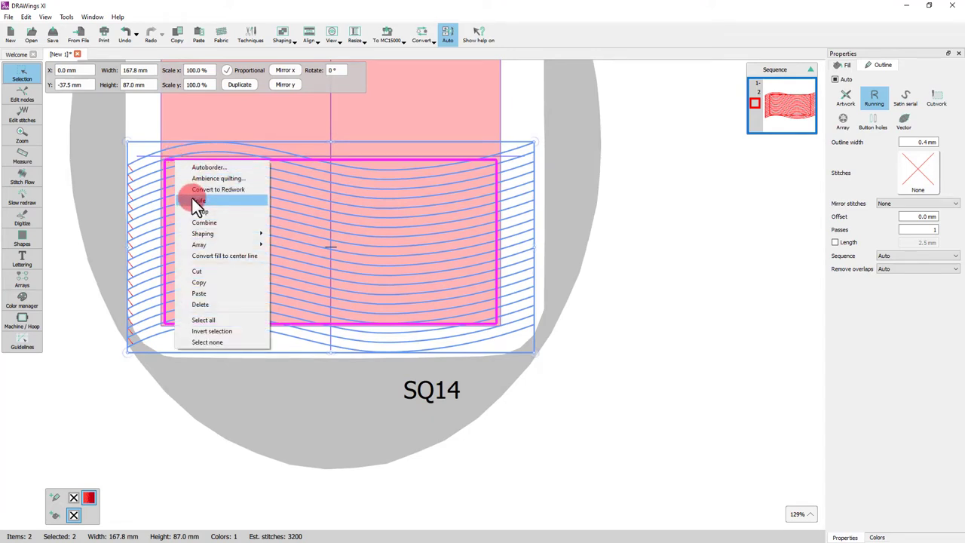
{"action": "left_click", "coordinate": [195, 200]}
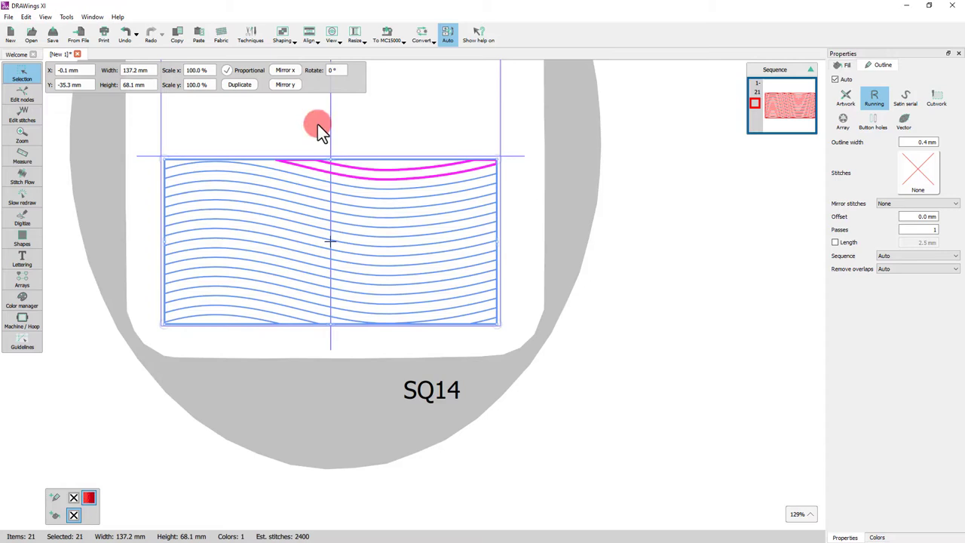
{"action": "left_click", "coordinate": [316, 124]}
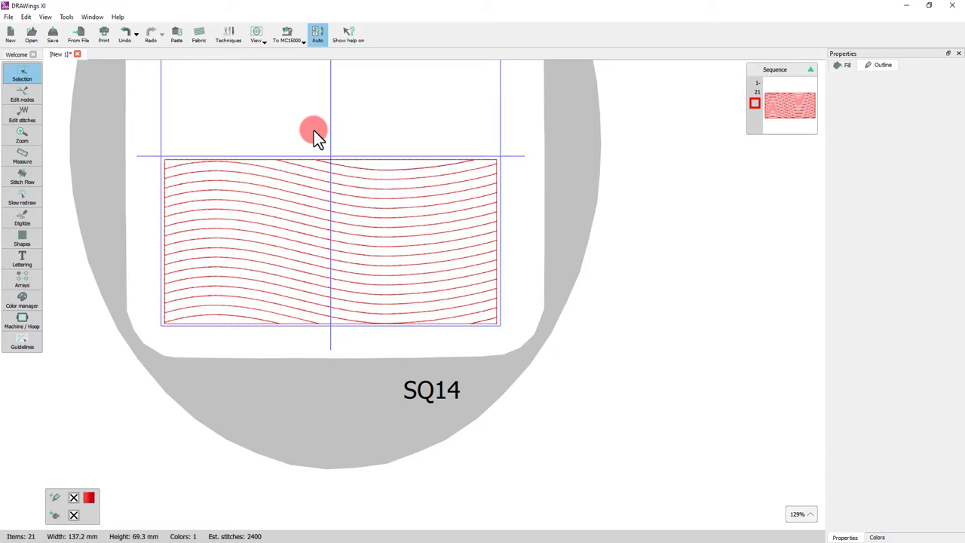
- Select all the cropped wave lines together with the rectangle frame and group them
{"action": "left_click_drag", "start_coordinate": [138, 121], "coordinate": [534, 353]}
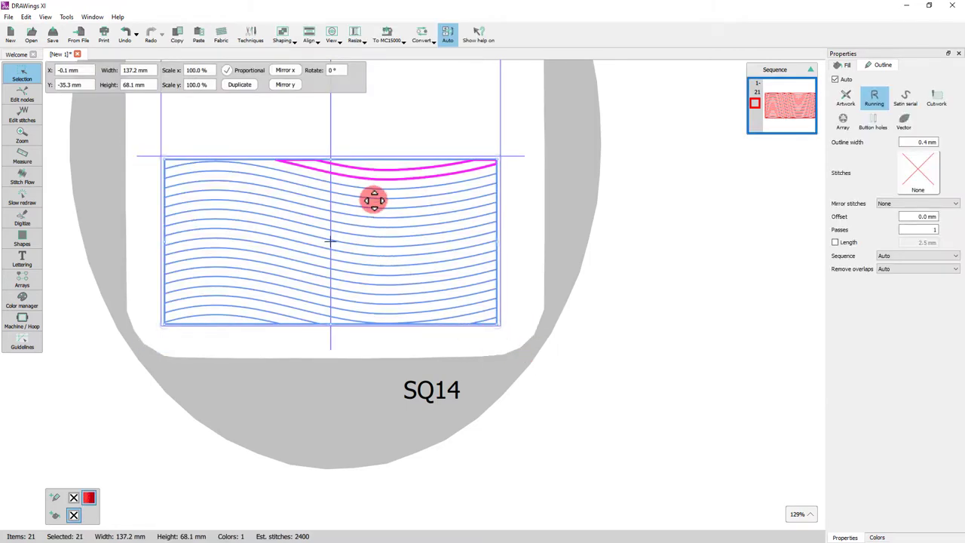
{"action": "right_click", "coordinate": [374, 202]}
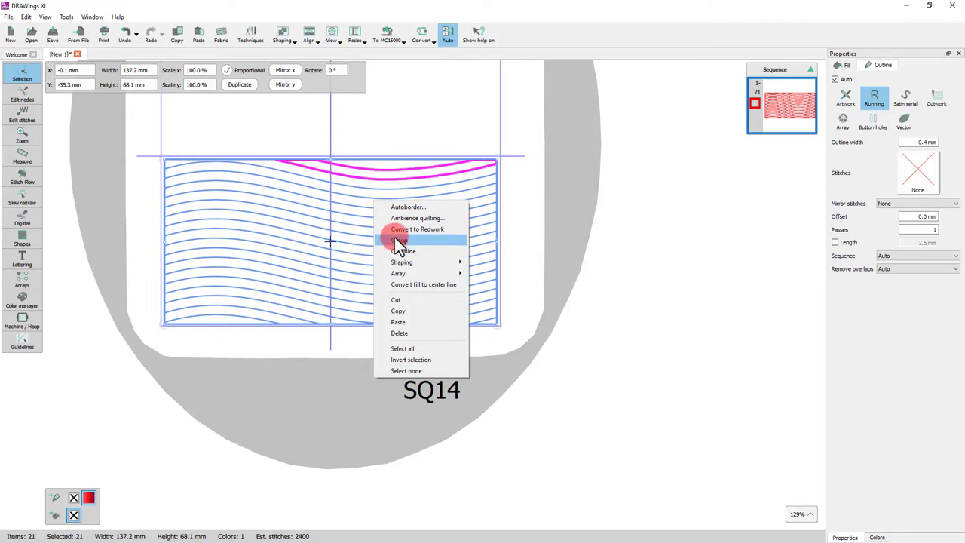
{"action": "left_click", "coordinate": [394, 240]}
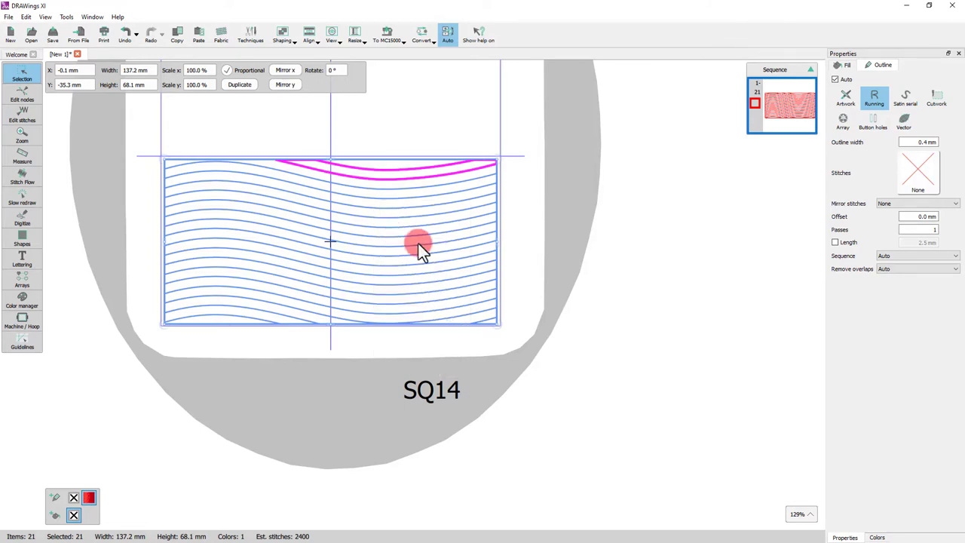
{"action": "scroll", "coordinate": [294, 238], "scroll_direction": "up", "scroll_amount": 3}
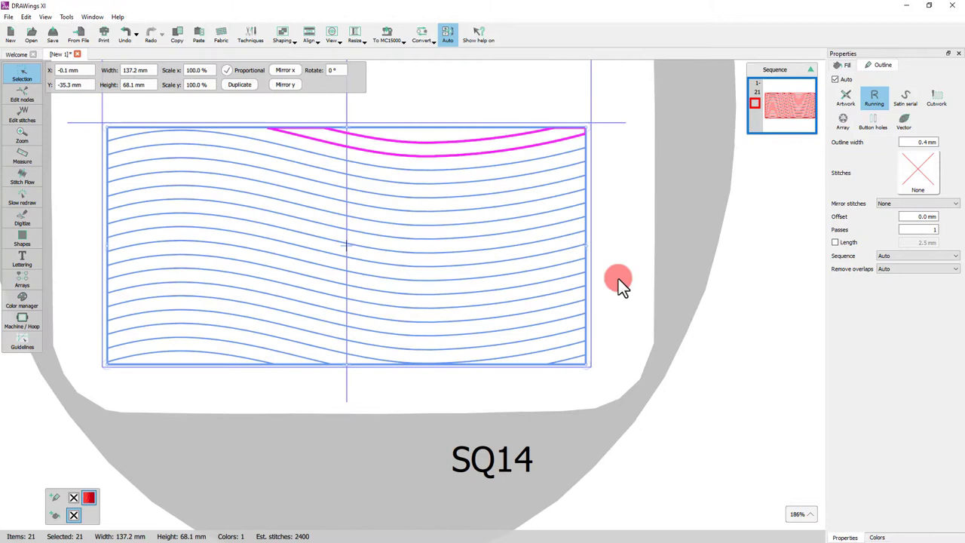
{"action": "left_click", "coordinate": [645, 282]}
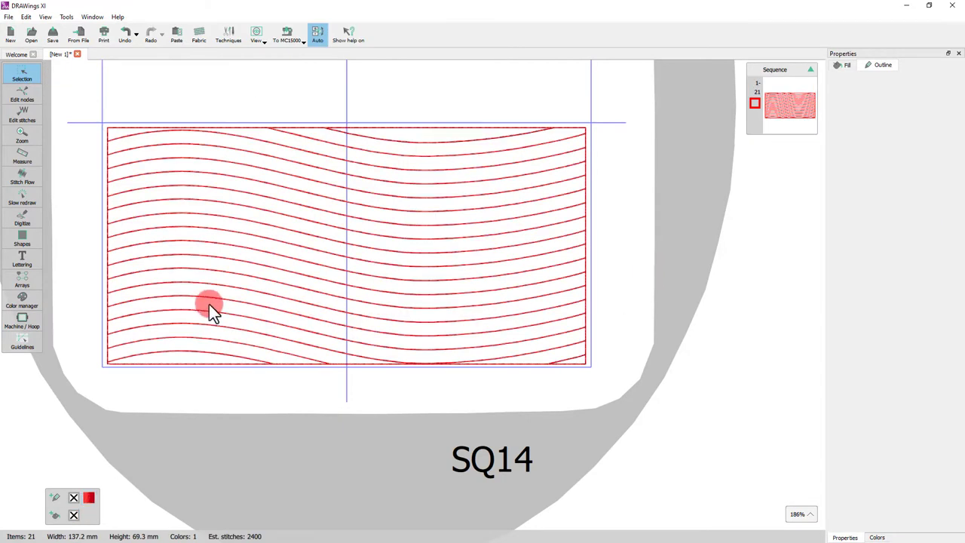
- Add the horizontal lettering LAUNDRY across the wave pattern, starting near the rectangle's left edge
{"action": "left_click", "coordinate": [21, 260]}
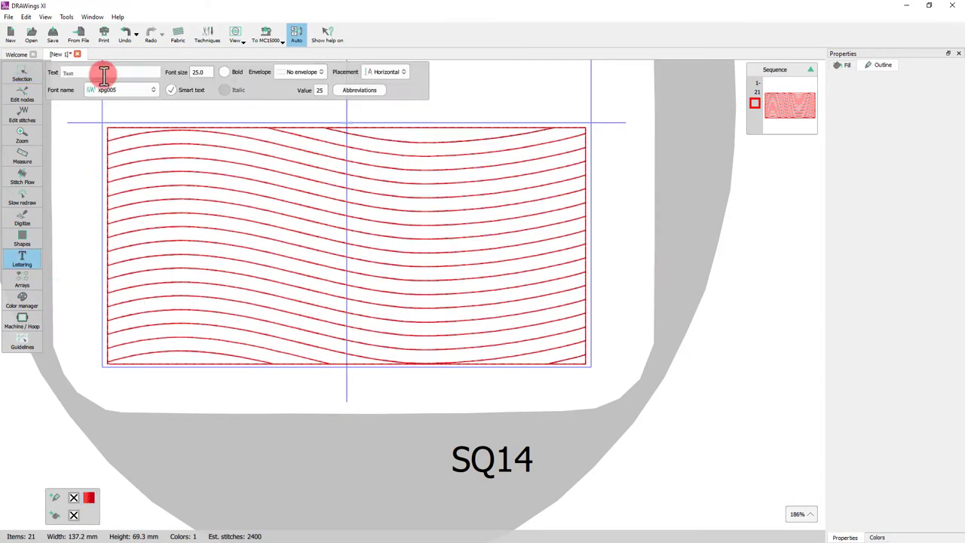
{"action": "left_click", "coordinate": [132, 303]}
{"action": "left_click", "coordinate": [157, 303]}
{"action": "type", "text": "LA"}
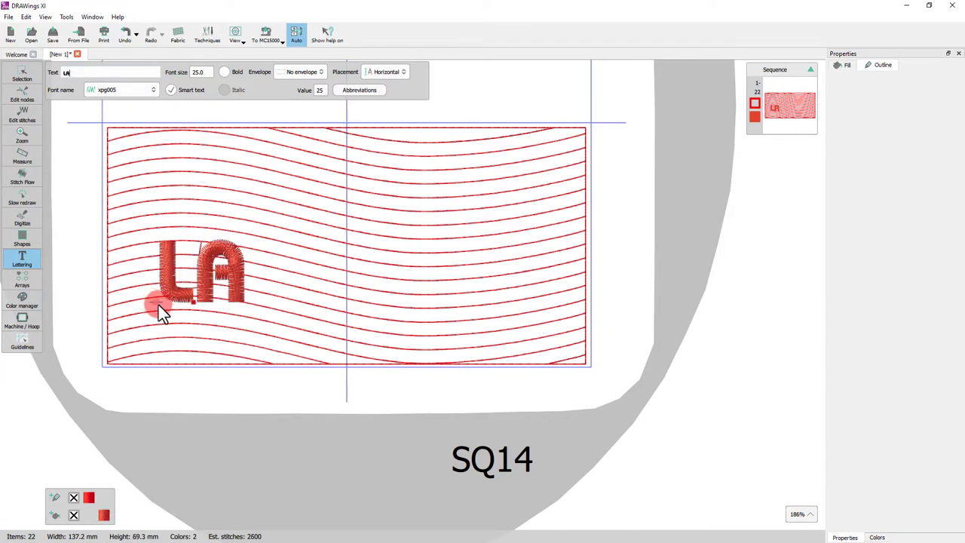
{"action": "type", "text": "UNDRY"}
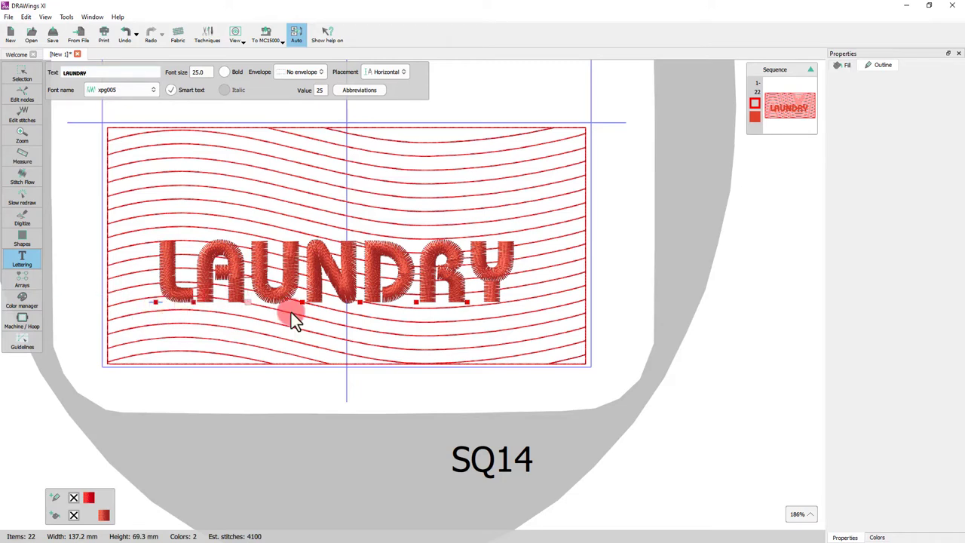
- Set the LAUNDRY lettering's font size to 33 and move it left and slightly up within the rectangle
{"action": "left_click", "coordinate": [199, 72]}
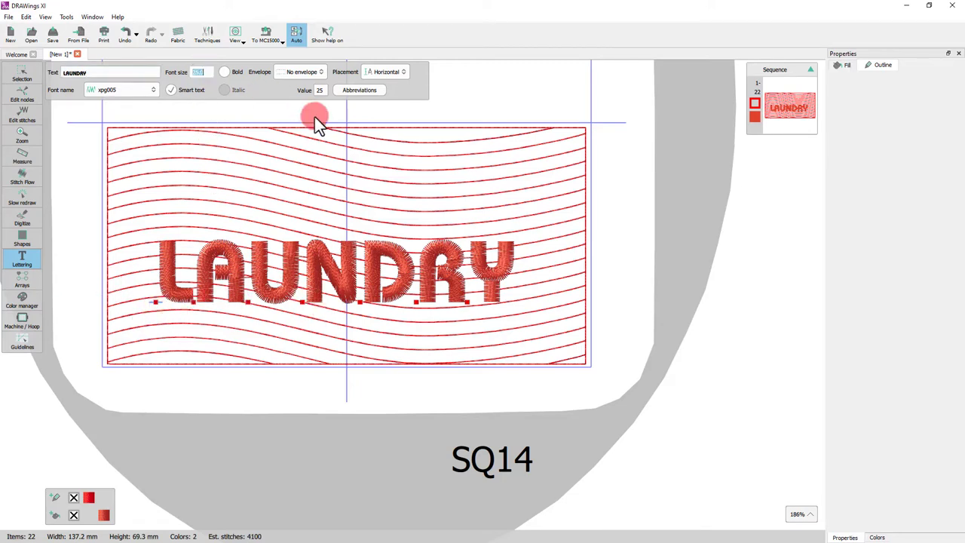
{"action": "type", "text": "33"}
{"action": "key", "text": "Return"}
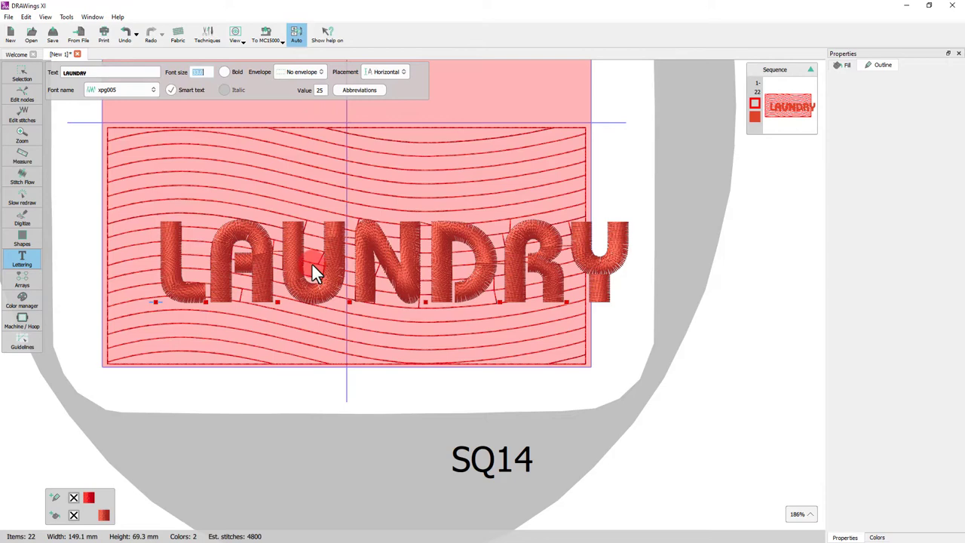
{"action": "left_click_drag", "start_coordinate": [254, 254], "coordinate": [214, 236]}
{"action": "left_click", "coordinate": [273, 313]}
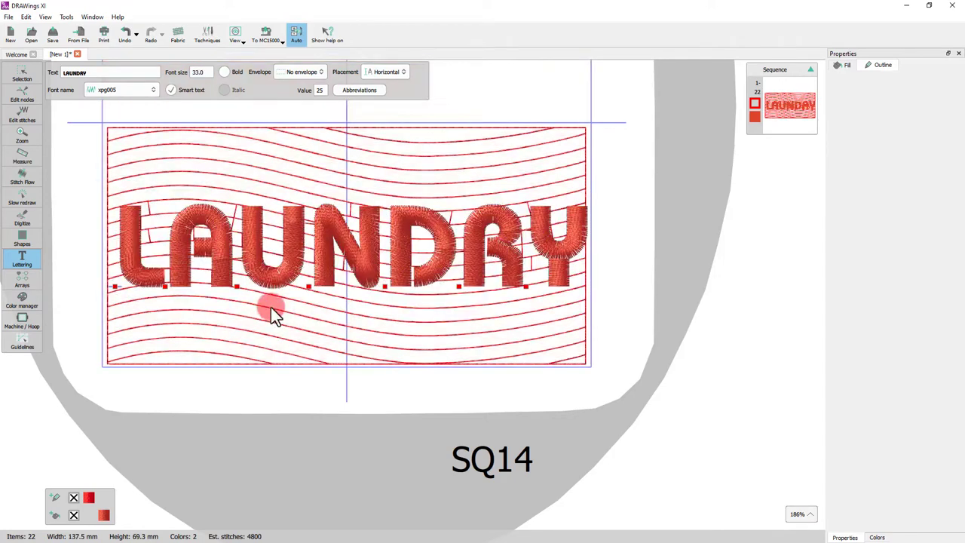
- Set the LAUNDRY lettering's font size to 30, center it roughly in the rectangle, and finish the text editing
{"action": "left_click", "coordinate": [208, 72]}
{"action": "type", "text": "2.7"}
{"action": "key", "text": "Return"}
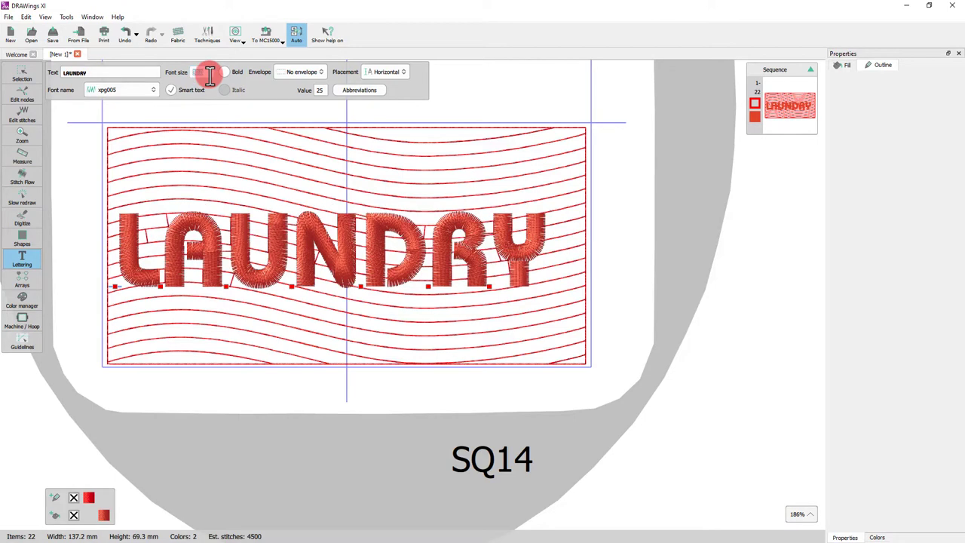
{"action": "mouse_move", "coordinate": [276, 259]}
{"action": "left_mouse_down"}
{"action": "mouse_move", "coordinate": [287, 266]}
{"action": "mouse_move", "coordinate": [293, 319]}
{"action": "left_mouse_up"}
{"action": "left_click", "coordinate": [549, 294]}
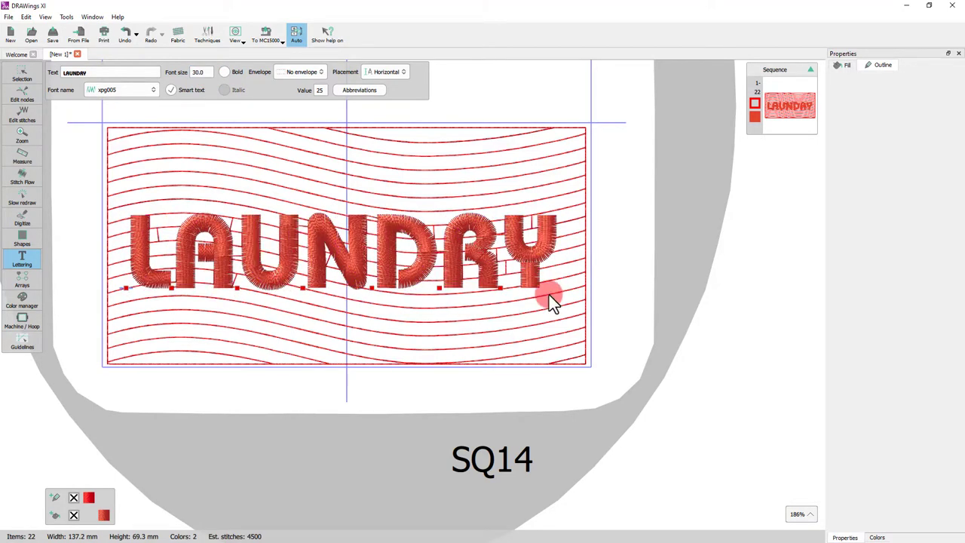
{"action": "left_click", "coordinate": [638, 242]}
{"action": "left_click", "coordinate": [200, 218]}
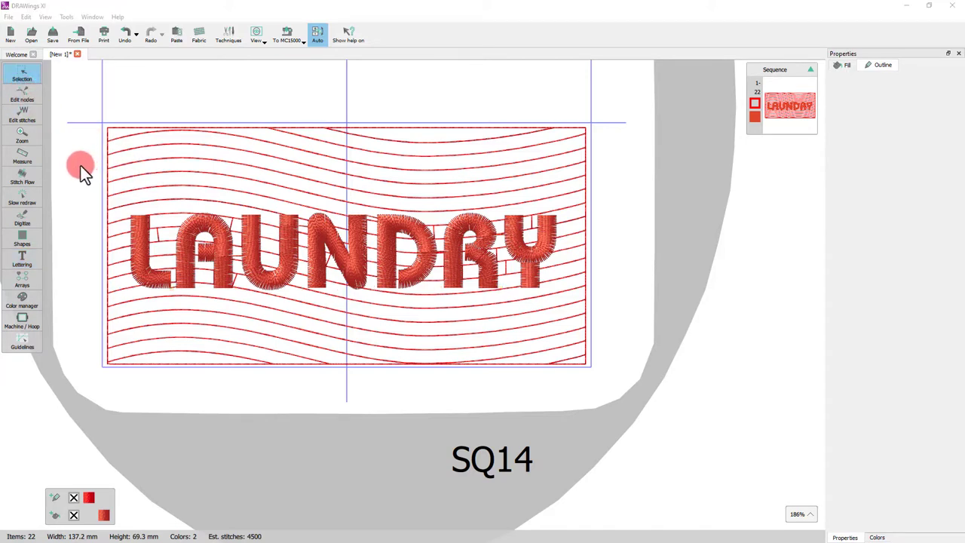
- Give the LAUNDRY lettering a red running outline and remove its fill
{"action": "left_click", "coordinate": [144, 261]}
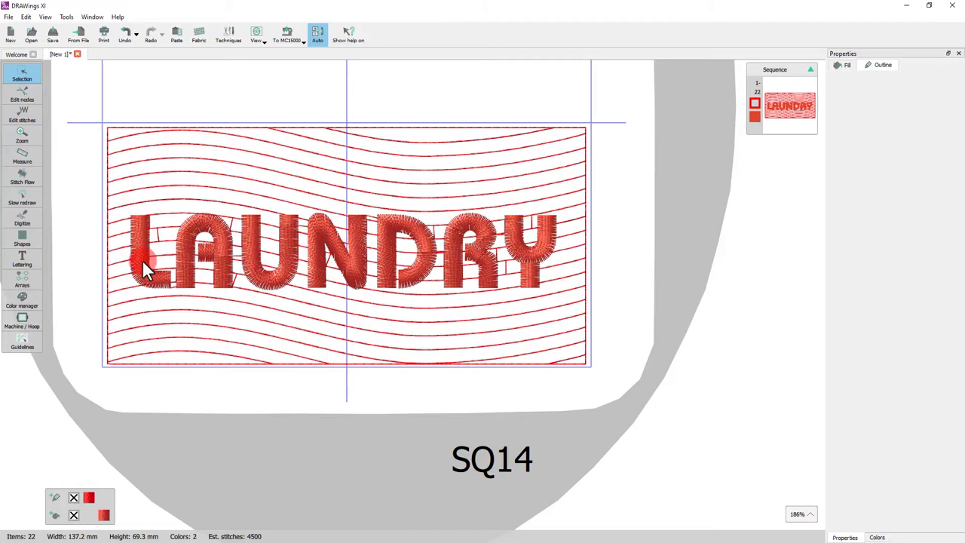
{"action": "left_click", "coordinate": [138, 275]}
{"action": "left_click", "coordinate": [81, 518]}
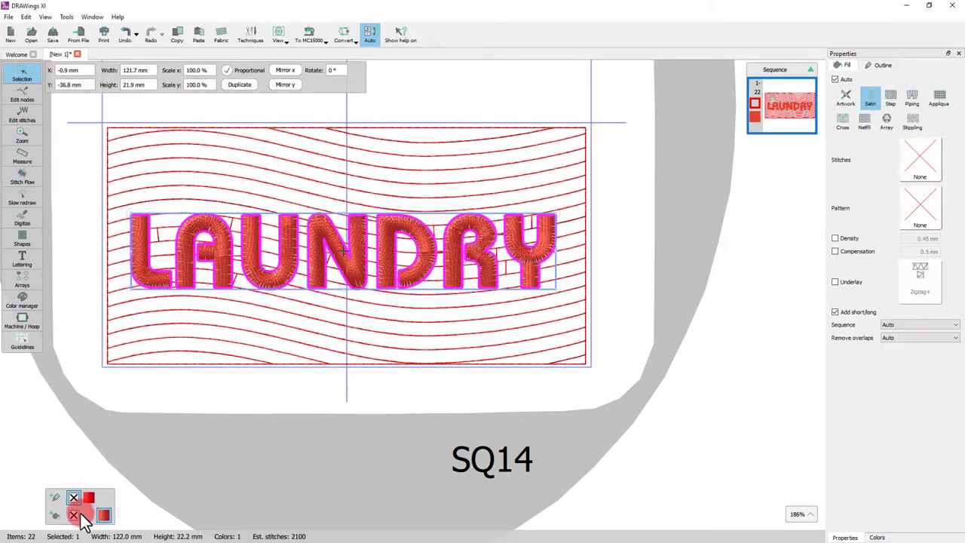
{"action": "left_click", "coordinate": [86, 505]}
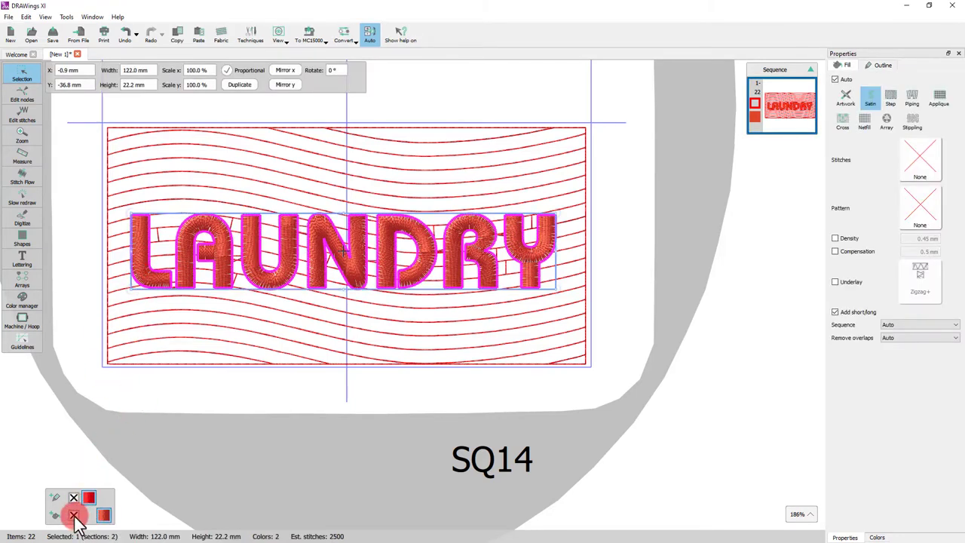
{"action": "left_click", "coordinate": [74, 515]}
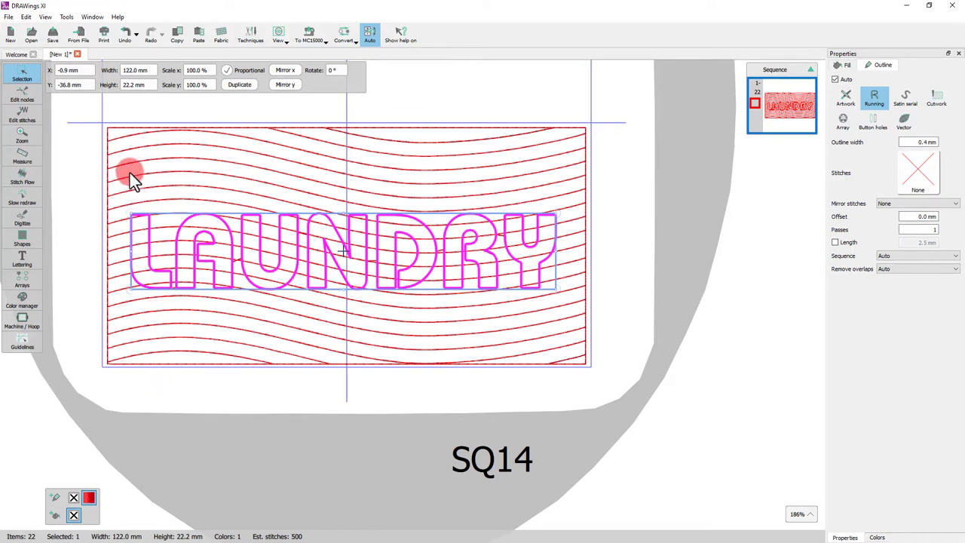
- Select the whole design and trim the wave lines where they cross the inside of the LAUNDRY letters
{"action": "key", "text": "ctrl+a"}
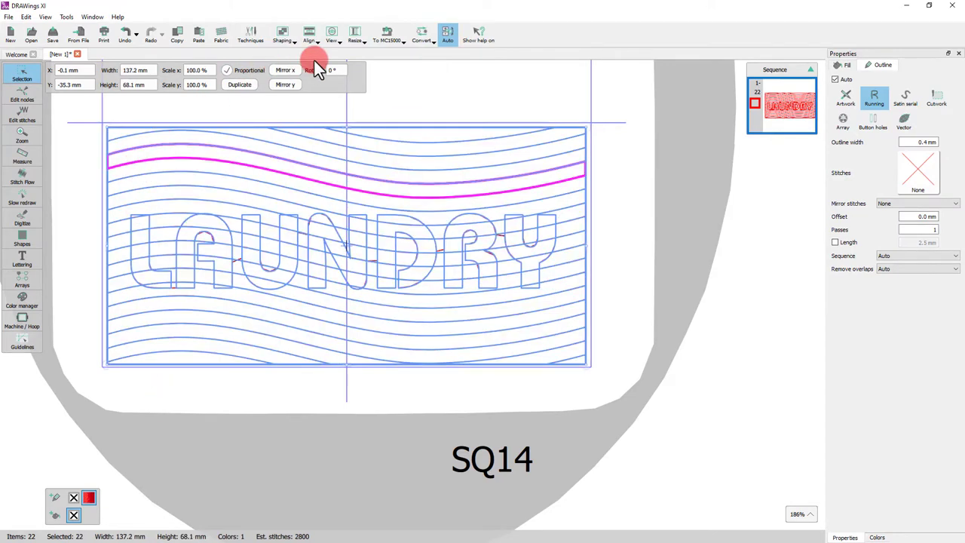
{"action": "left_click", "coordinate": [291, 33]}
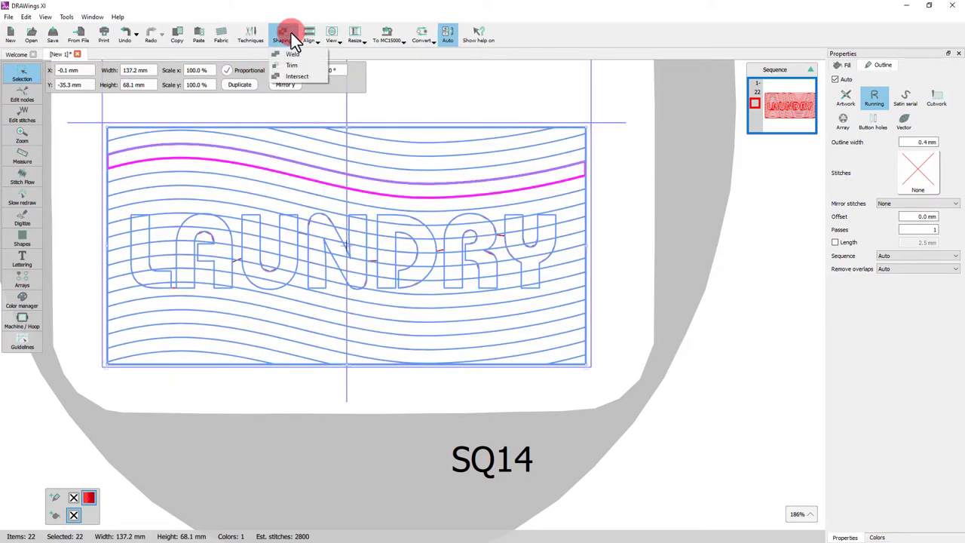
{"action": "left_click", "coordinate": [292, 68]}
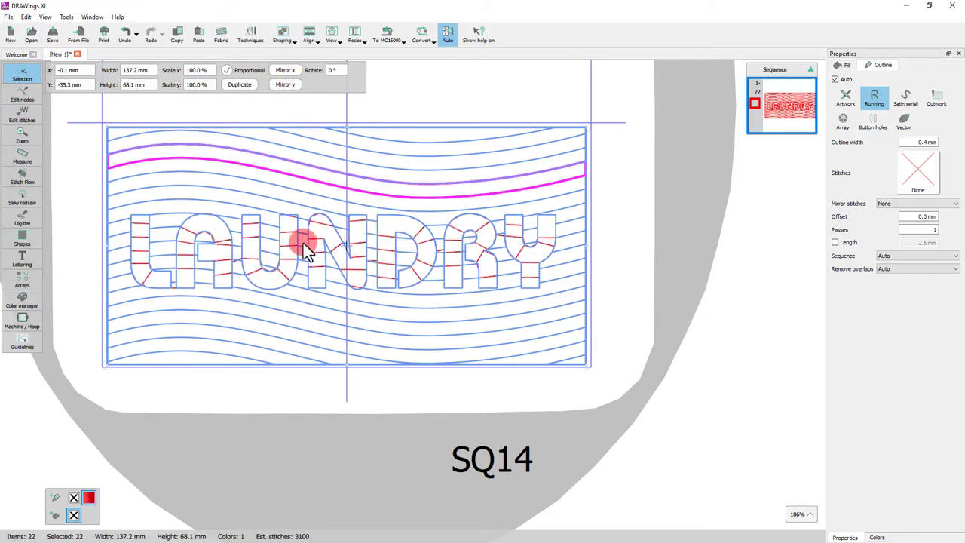
- Select the trimmed wave group and break it apart into separate lines, leaving the letter interiors empty
{"action": "left_click", "coordinate": [48, 195]}
{"action": "left_click", "coordinate": [129, 190]}
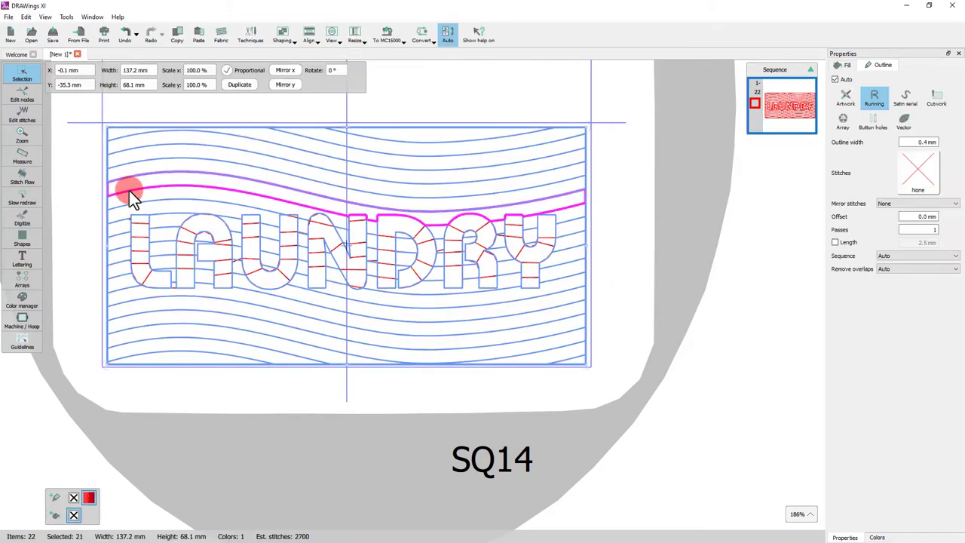
{"action": "right_click", "coordinate": [130, 191]}
{"action": "left_click", "coordinate": [188, 253]}
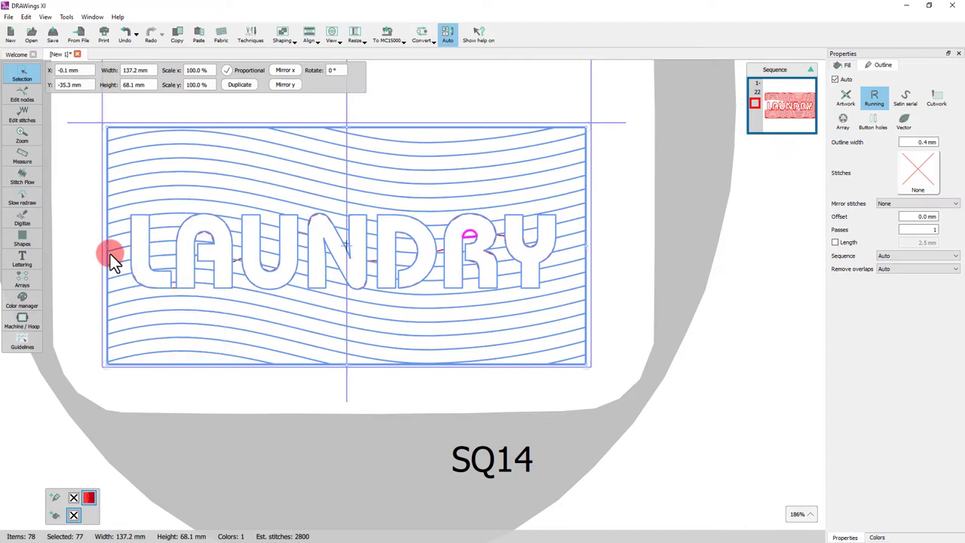
{"action": "left_click", "coordinate": [92, 259]}
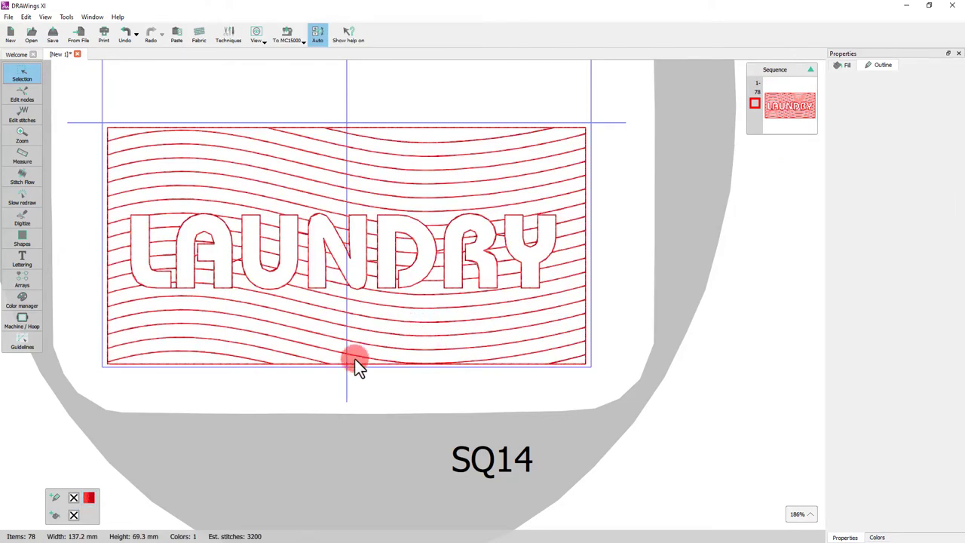
- Edit the design's red outline color to a mint green, about #42ffb4
{"action": "scroll", "coordinate": [354, 360], "scroll_direction": "up", "scroll_amount": 2}
{"action": "scroll", "coordinate": [320, 364], "scroll_direction": "down", "scroll_amount": 3}
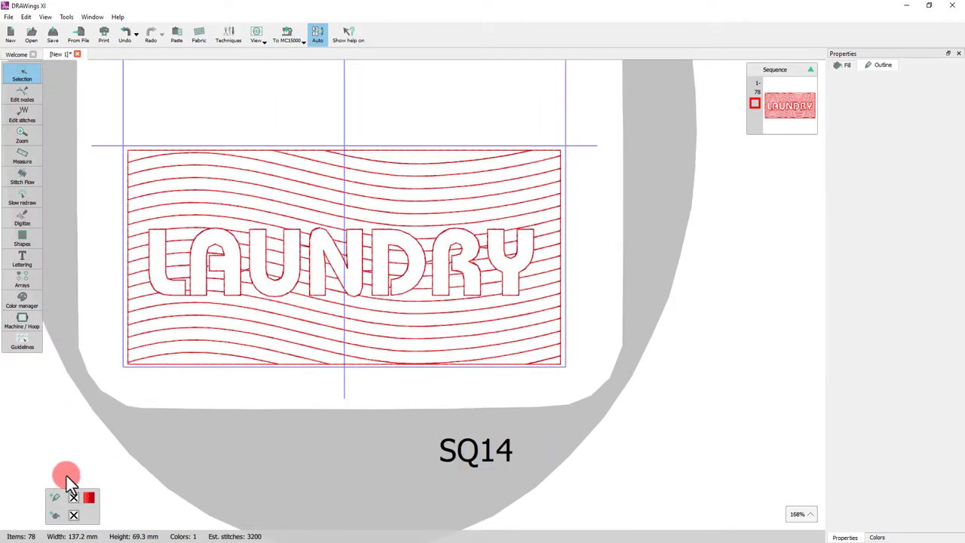
{"action": "right_click", "coordinate": [88, 498]}
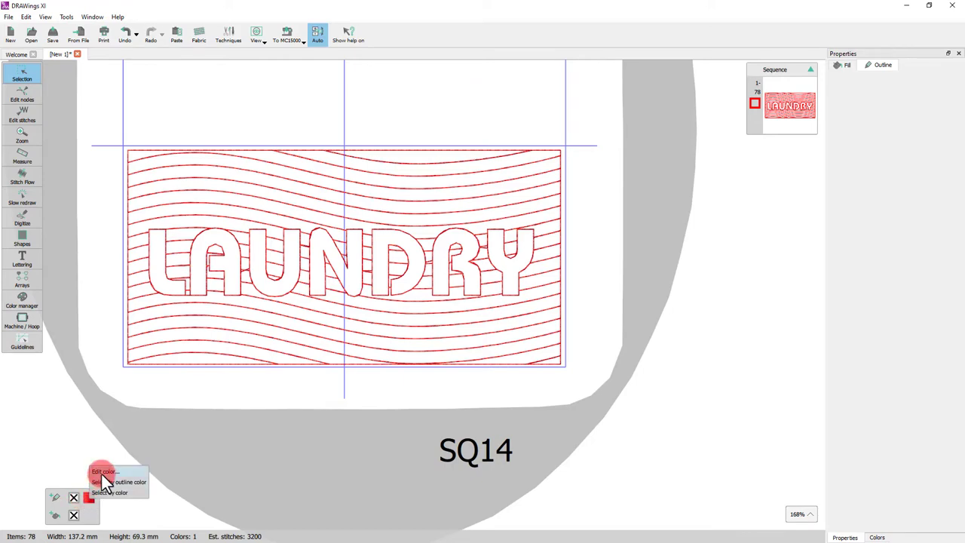
{"action": "left_click", "coordinate": [103, 471]}
{"action": "left_click_drag", "start_coordinate": [178, 428], "coordinate": [96, 445]}
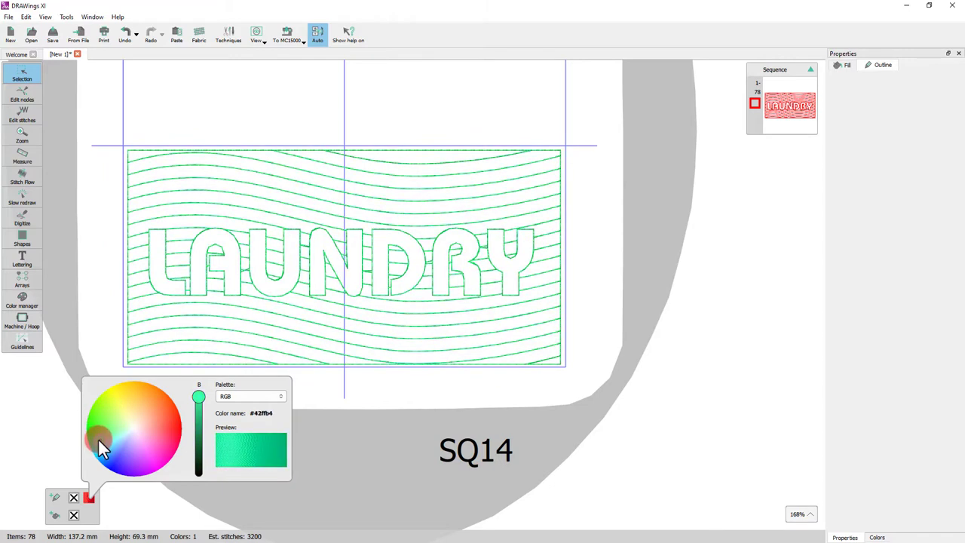
{"action": "left_click", "coordinate": [167, 117]}
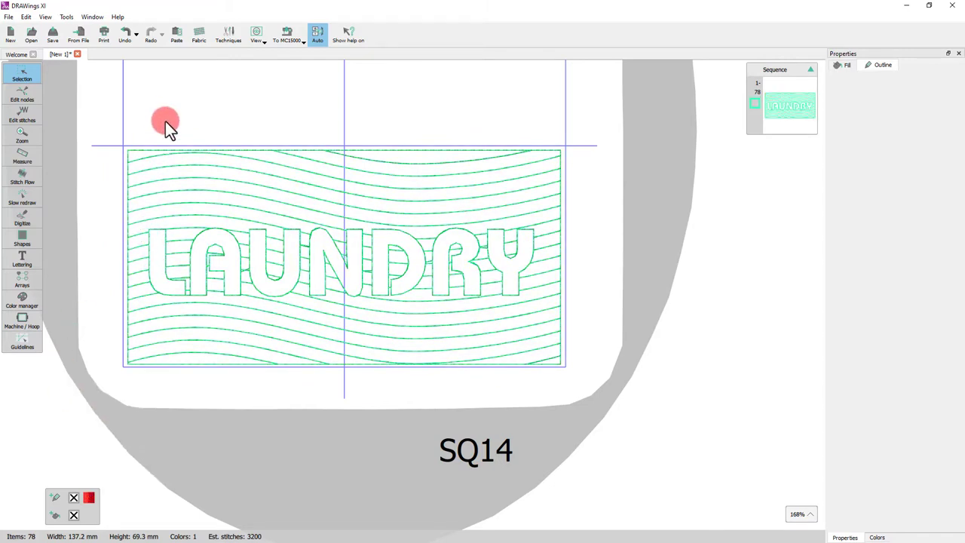
{"action": "left_click", "coordinate": [291, 31]}
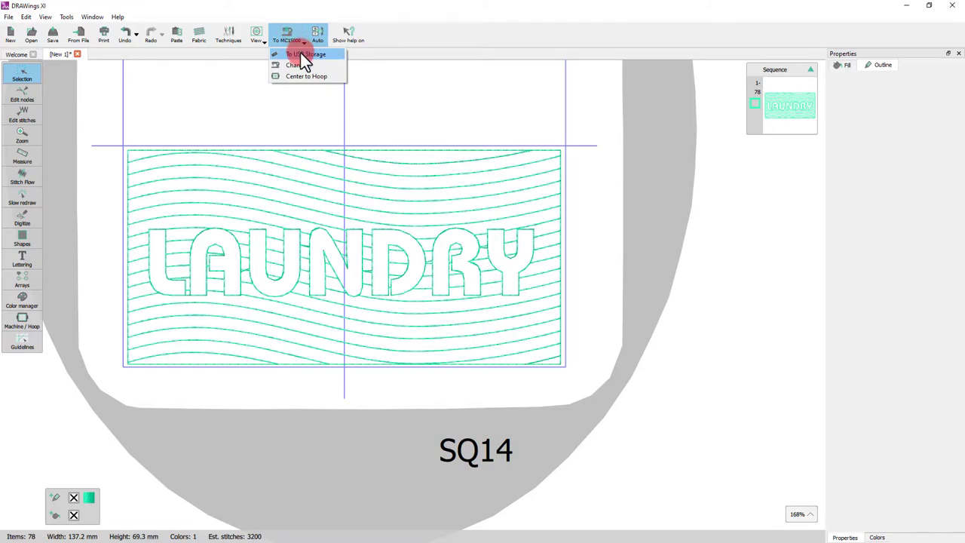
{"action": "left_click", "coordinate": [362, 110]}
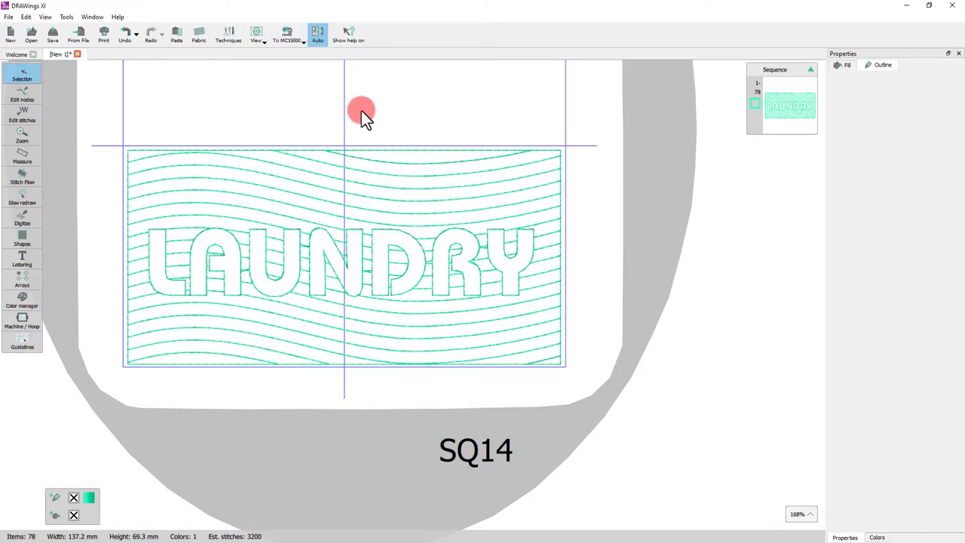